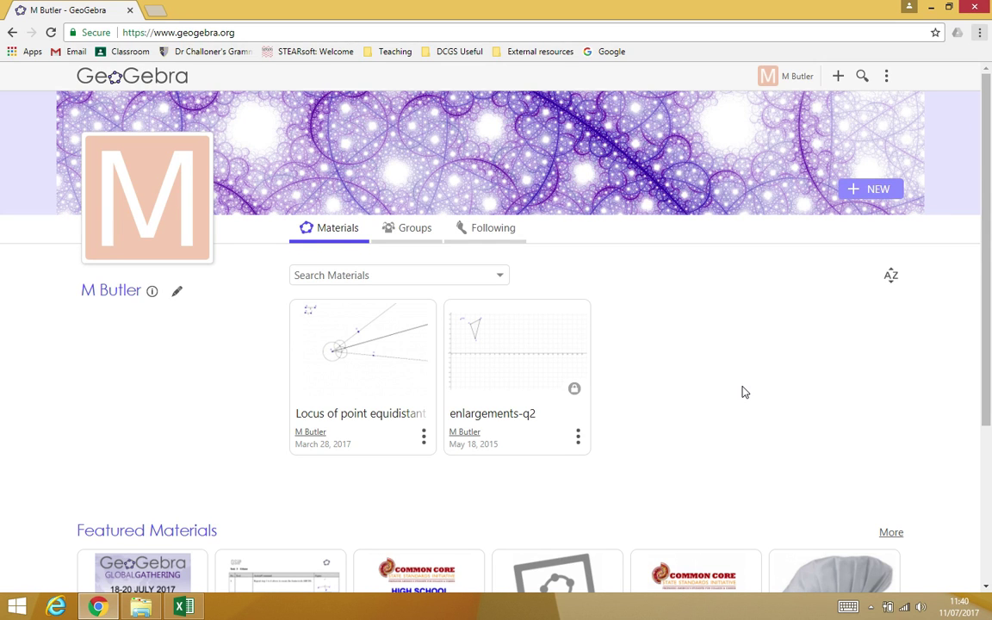
From the GeoGebra home page, launch the Geometry Calculator in a new tab
left_click(256, 31)
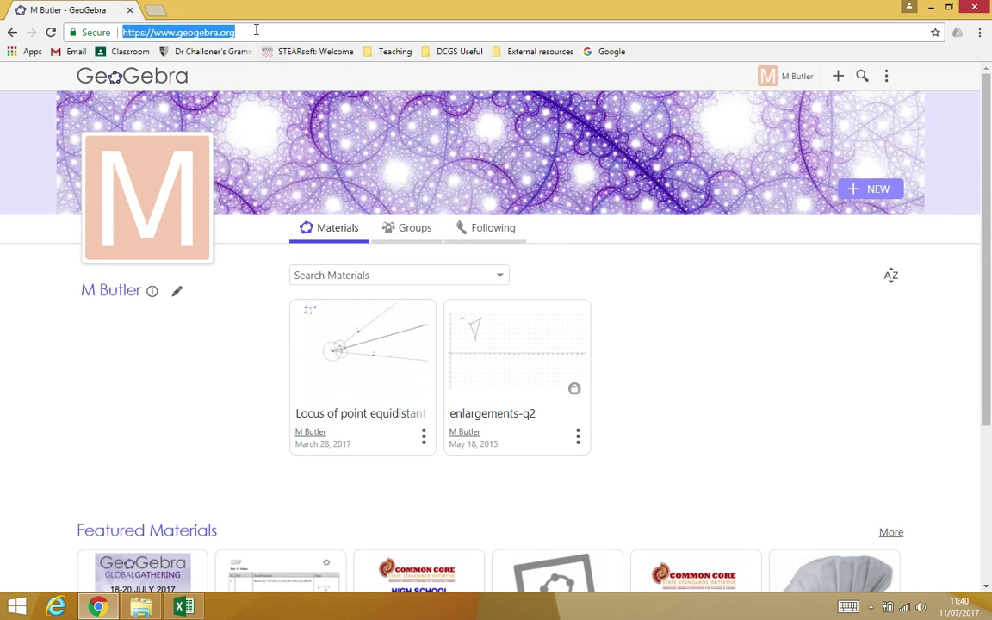
left_click(256, 31)
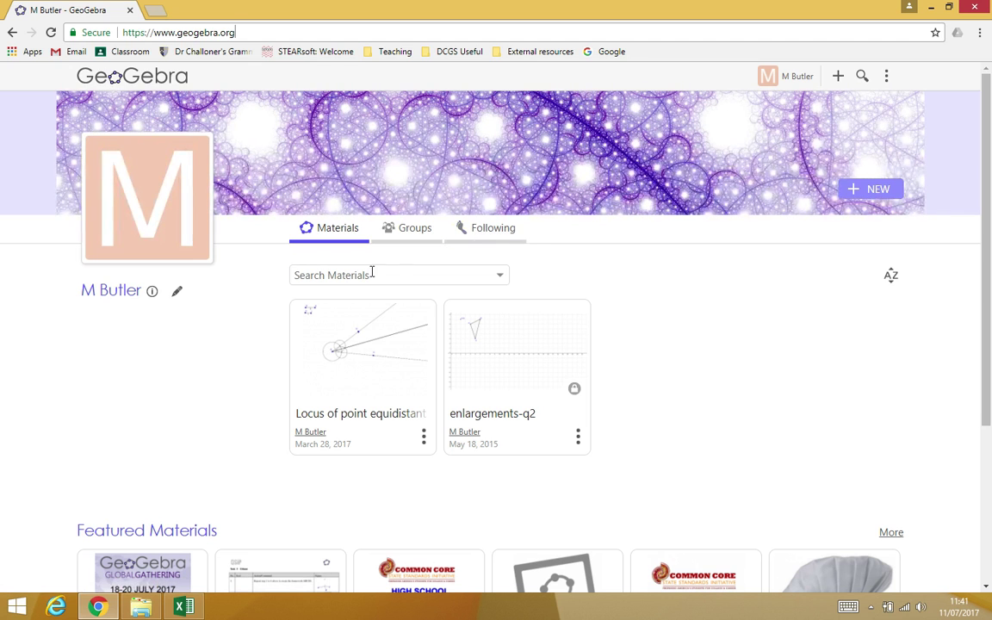
left_click(121, 82)
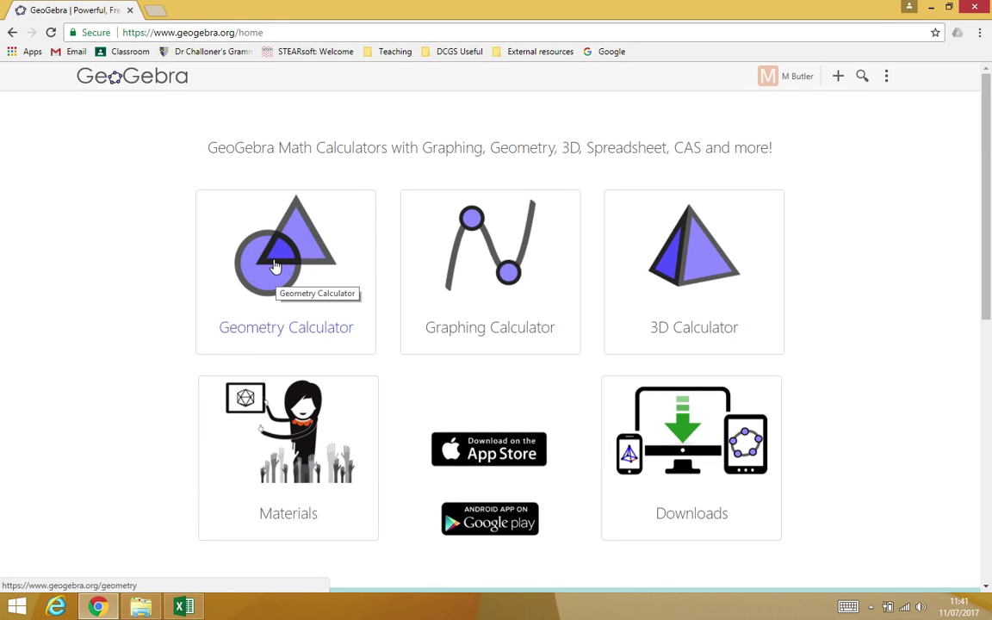
left_click(274, 266)
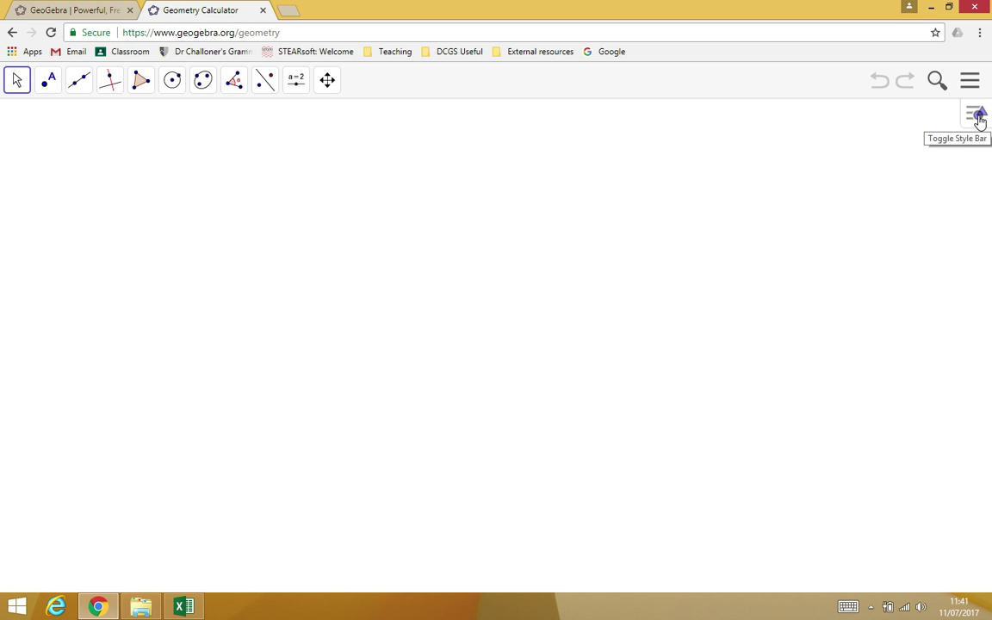
Add a Spreadsheet view beside the Geometry Calculator's blank drawing canvas
left_click(978, 119)
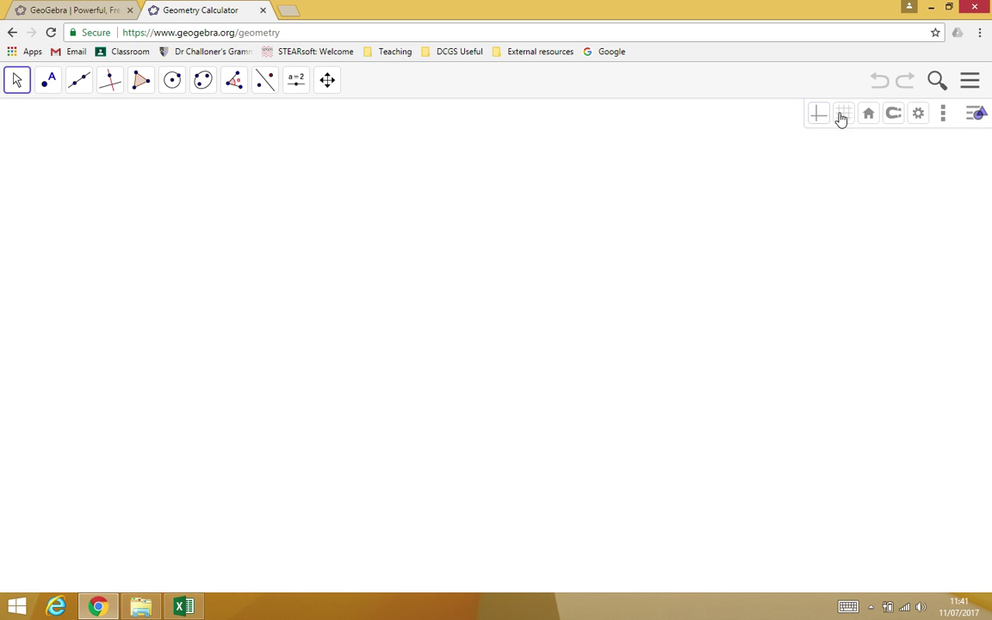
left_click(944, 117)
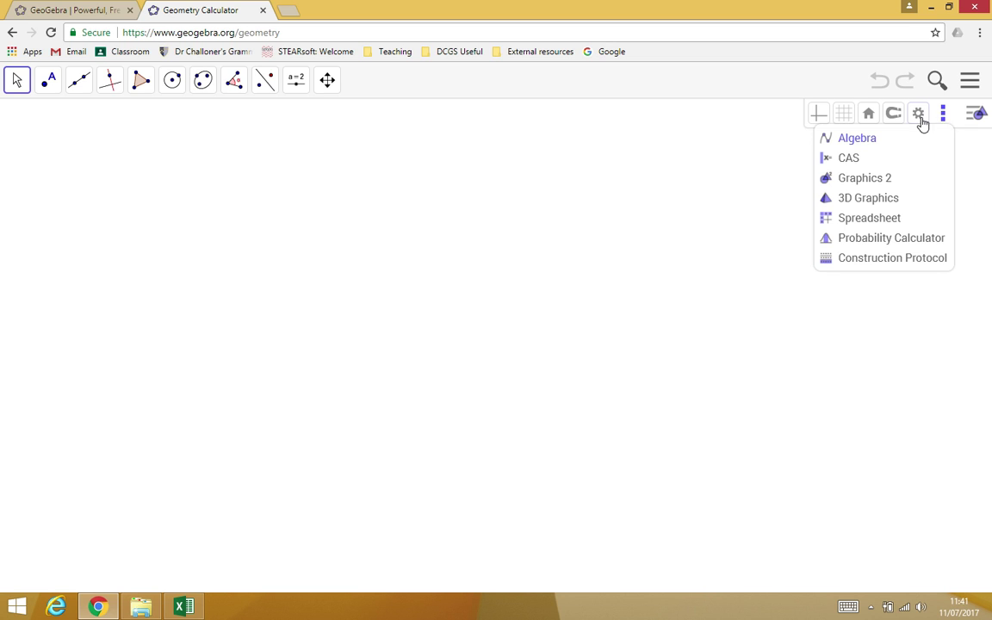
left_click(868, 223)
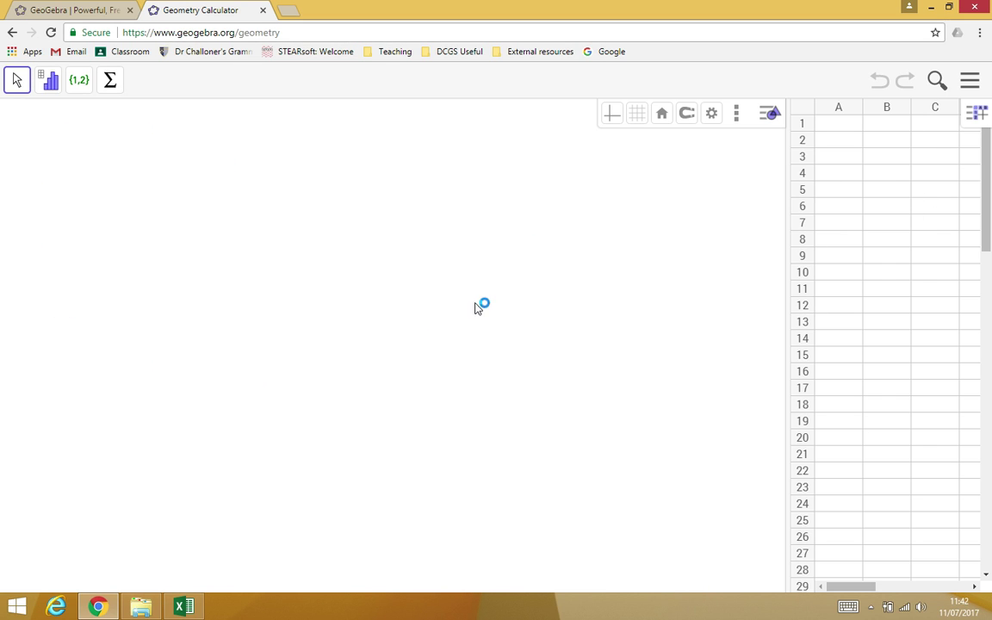
Close the graphics view so the spreadsheet fills the window, then select cell A1
left_click(177, 177)
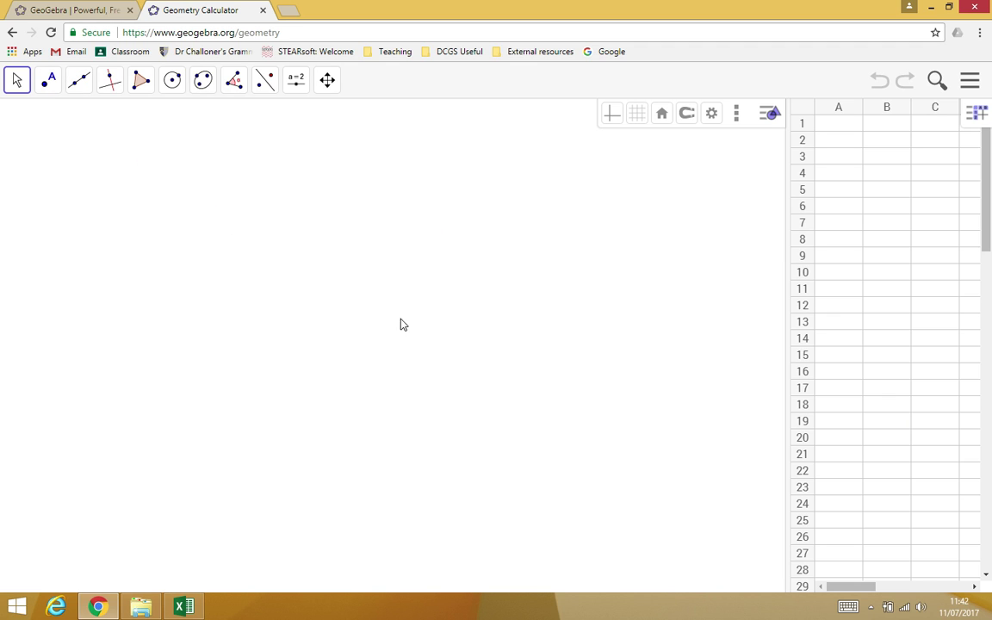
left_click(943, 243)
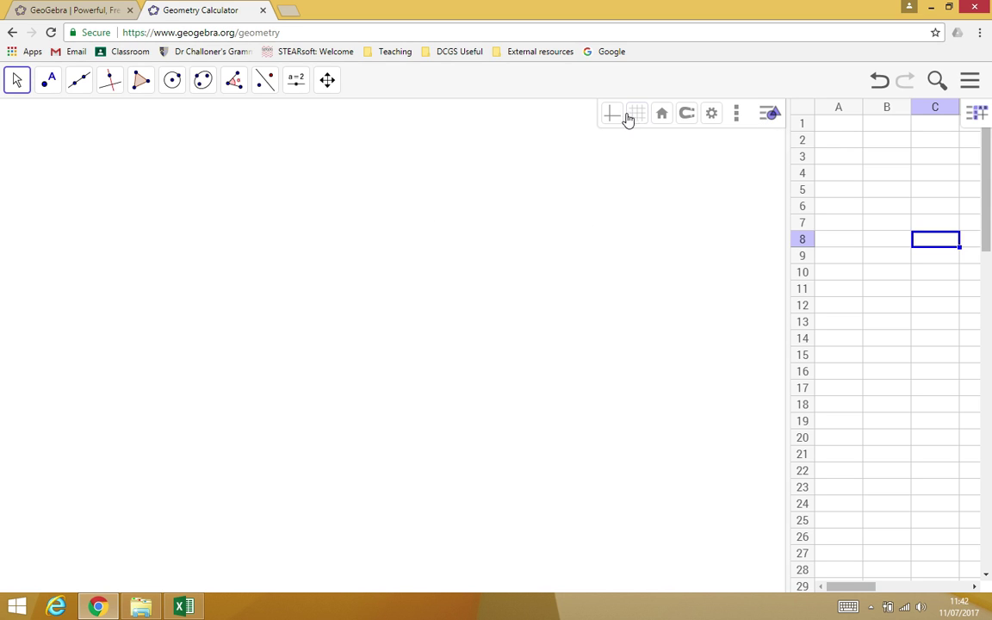
left_click(736, 115)
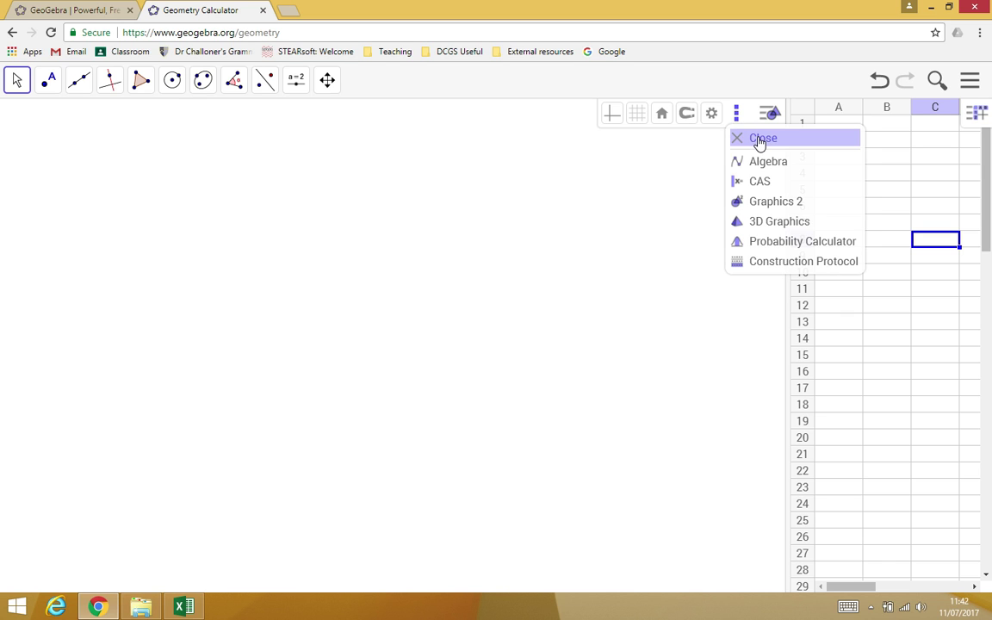
left_click(760, 141)
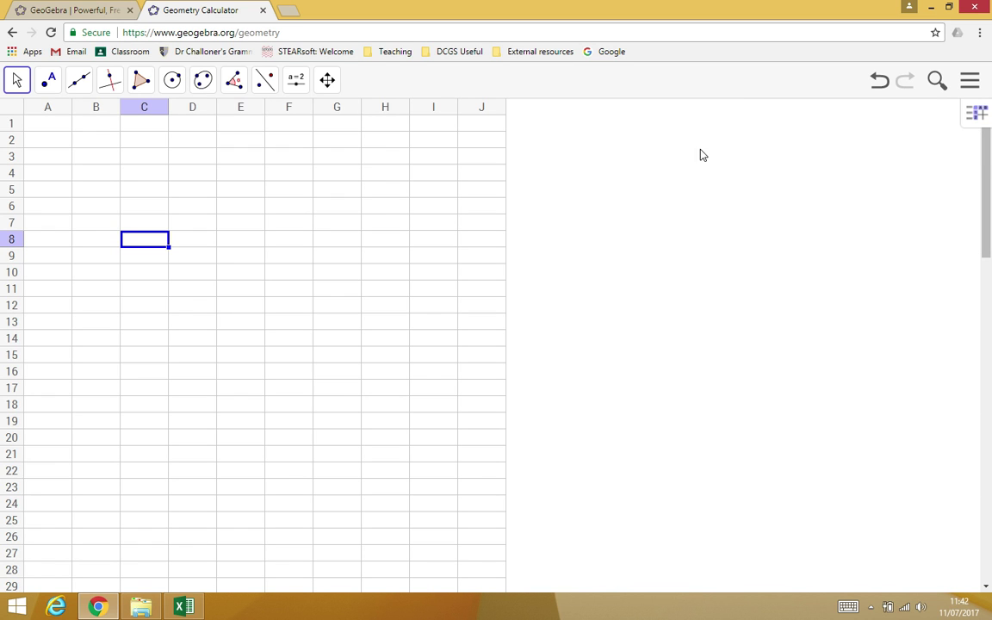
left_click(108, 156)
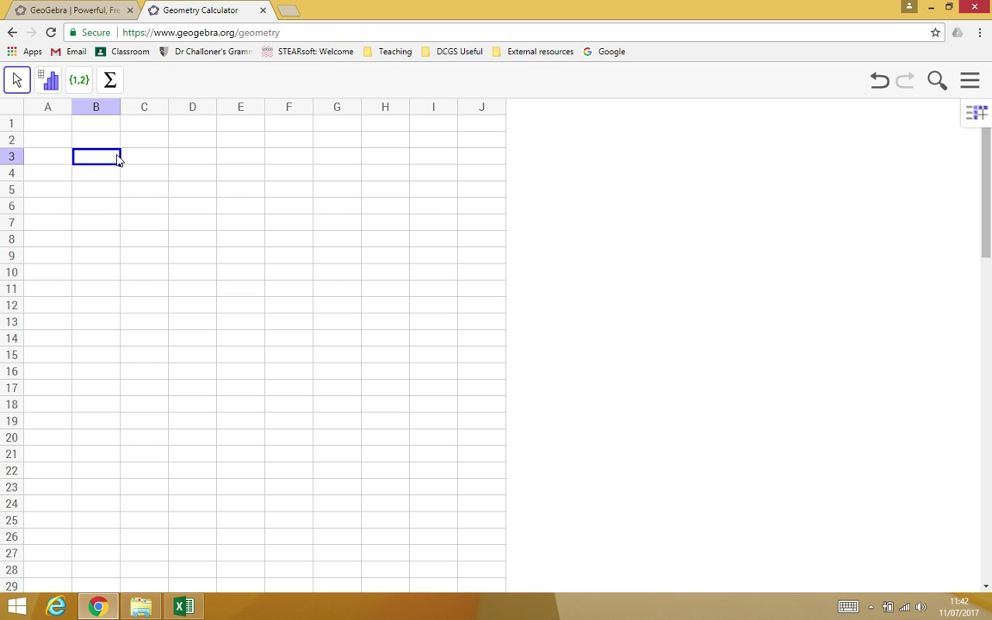
left_click(52, 126)
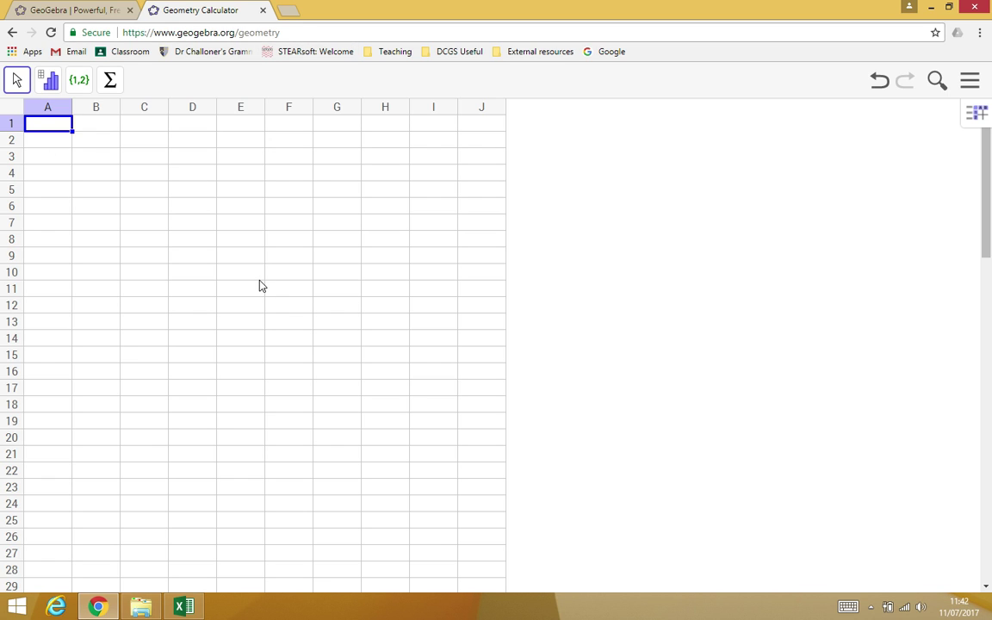
Copy Excel columns E and F (life expectancy and birth rate per 1000) from the Data sheet
left_click(184, 608)
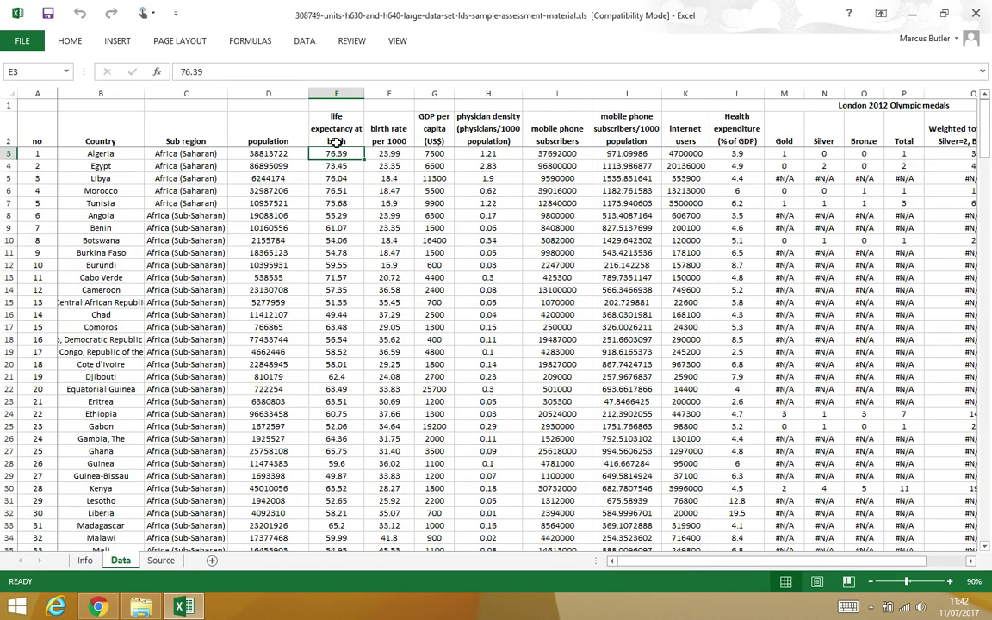
left_click(98, 607)
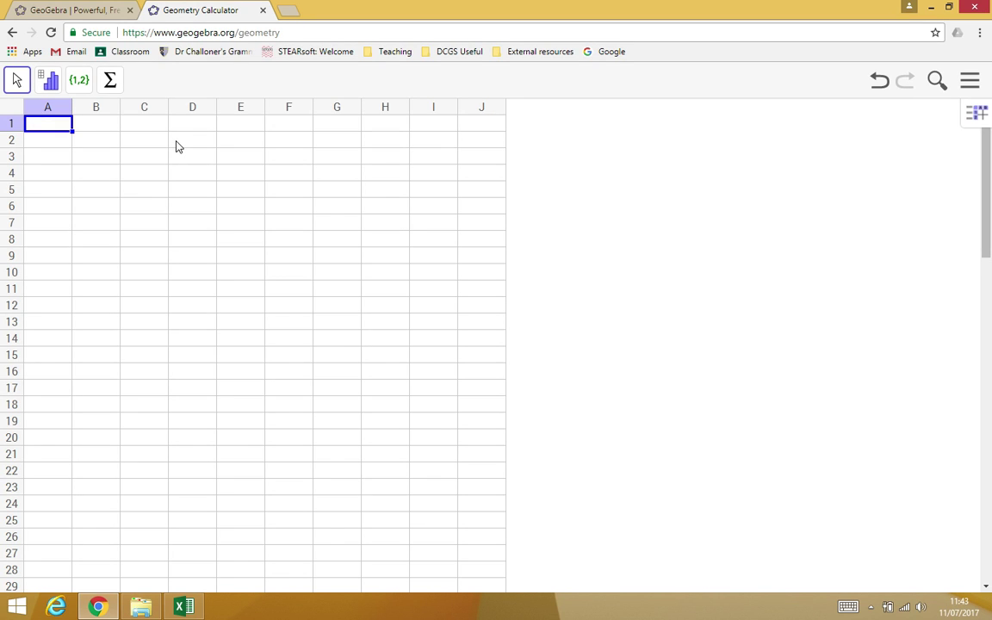
left_click(183, 607)
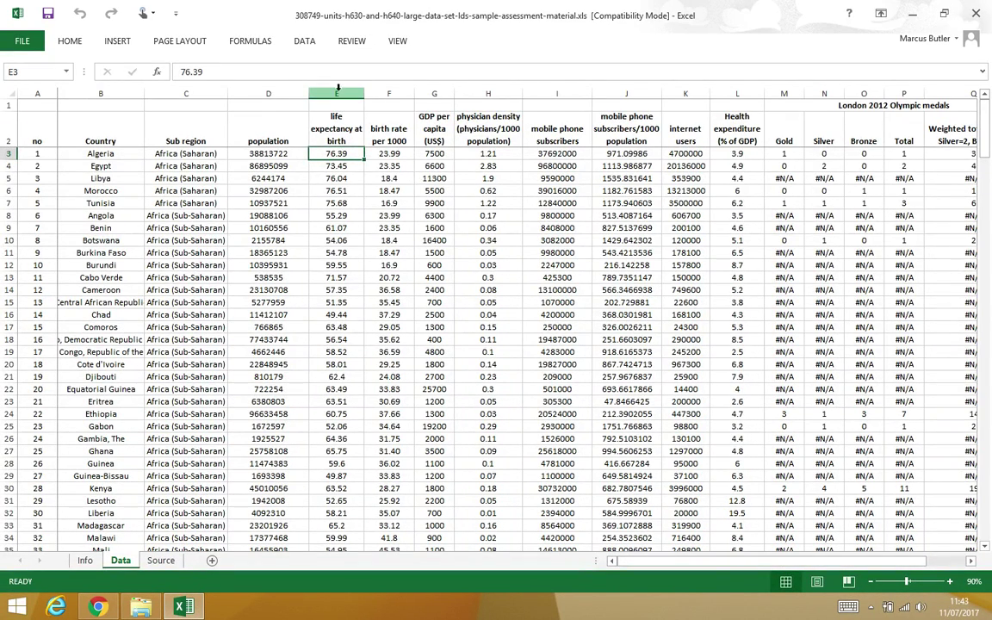
left_click_drag(338, 88, 385, 94)
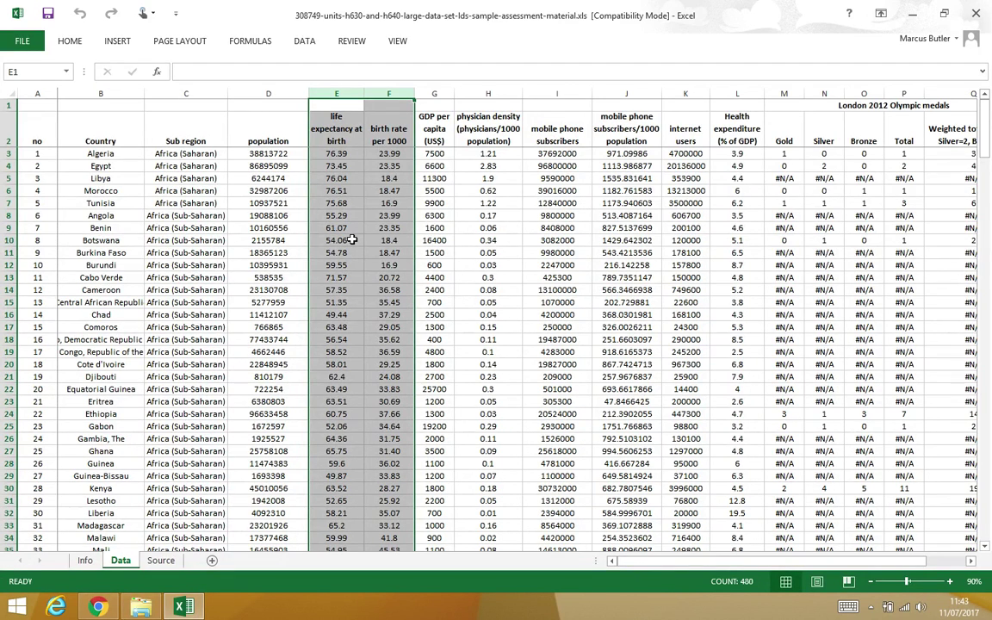
key("ctrl+c")
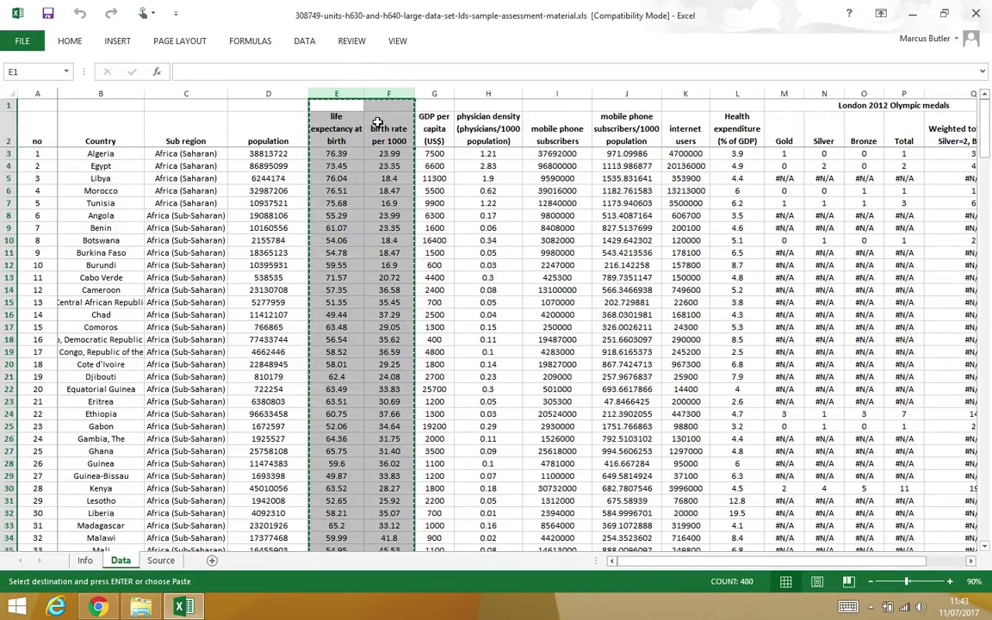
Paste the copied life expectancy and birth rate columns into GeoGebra starting at cell A1
left_click(98, 608)
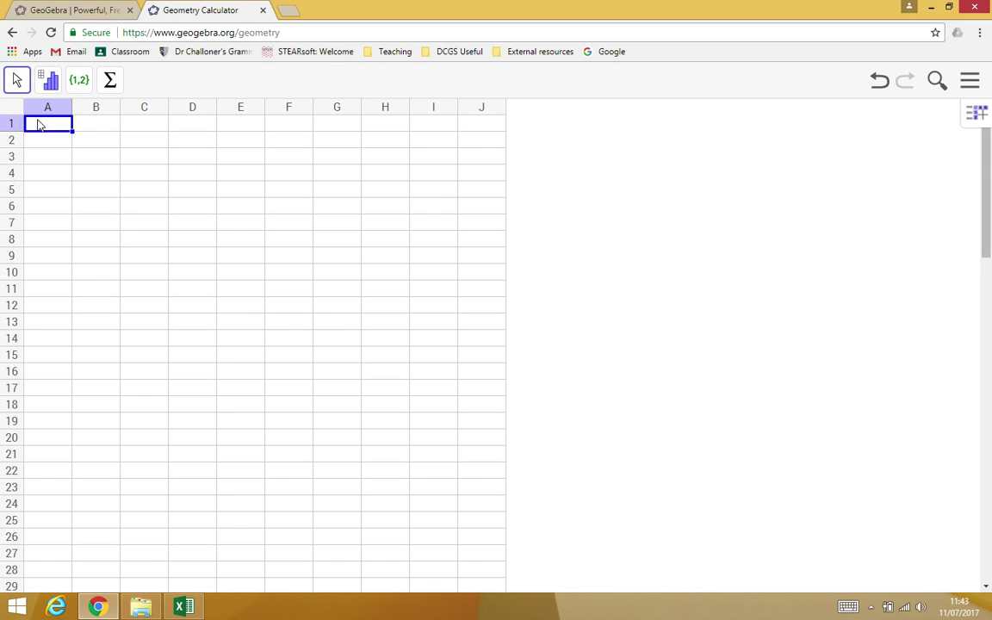
key("ctrl+v")
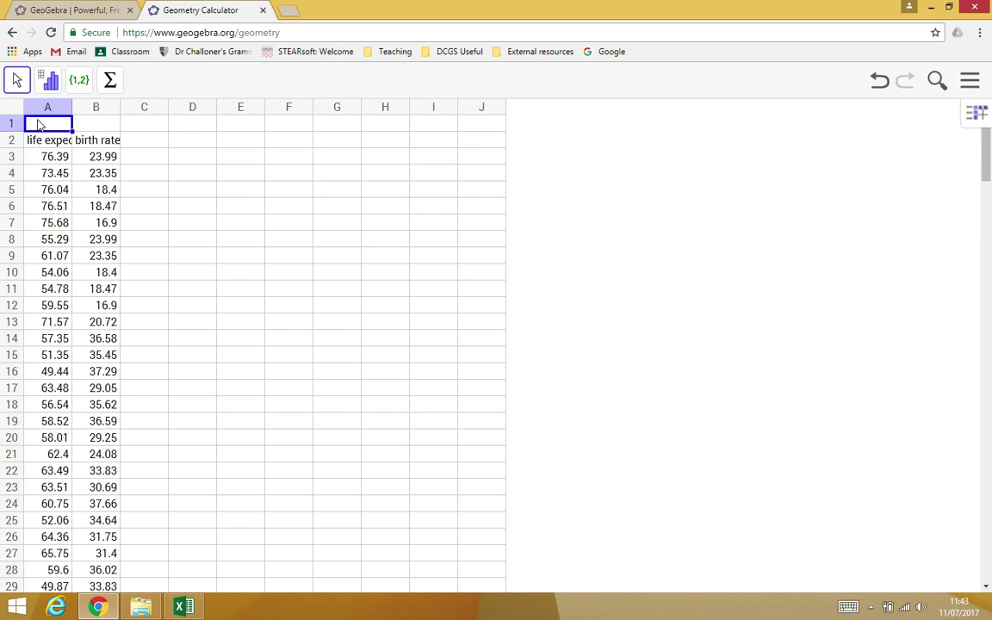
right_click(150, 160)
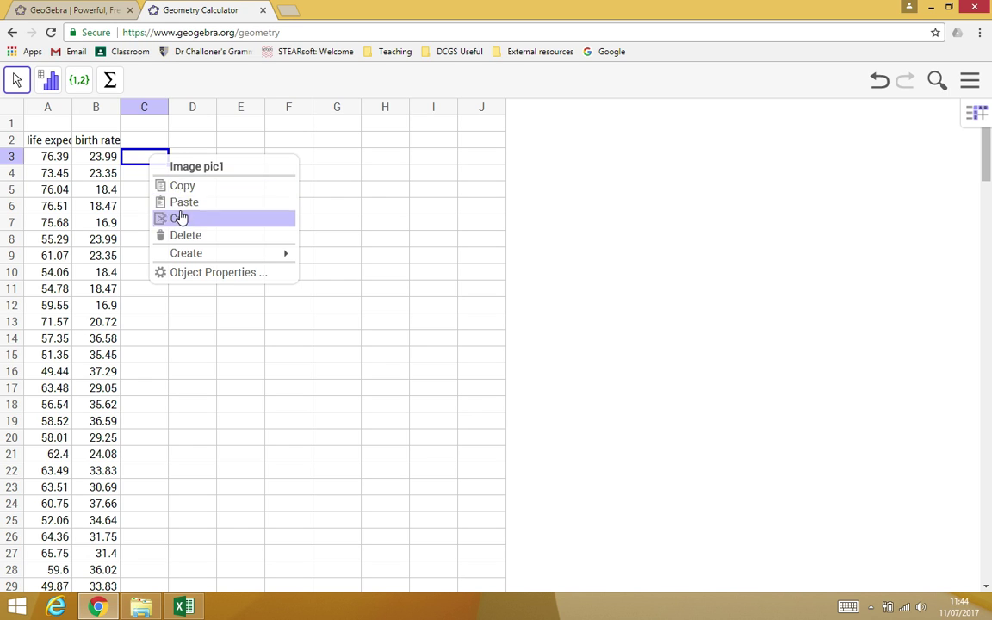
left_click(354, 161)
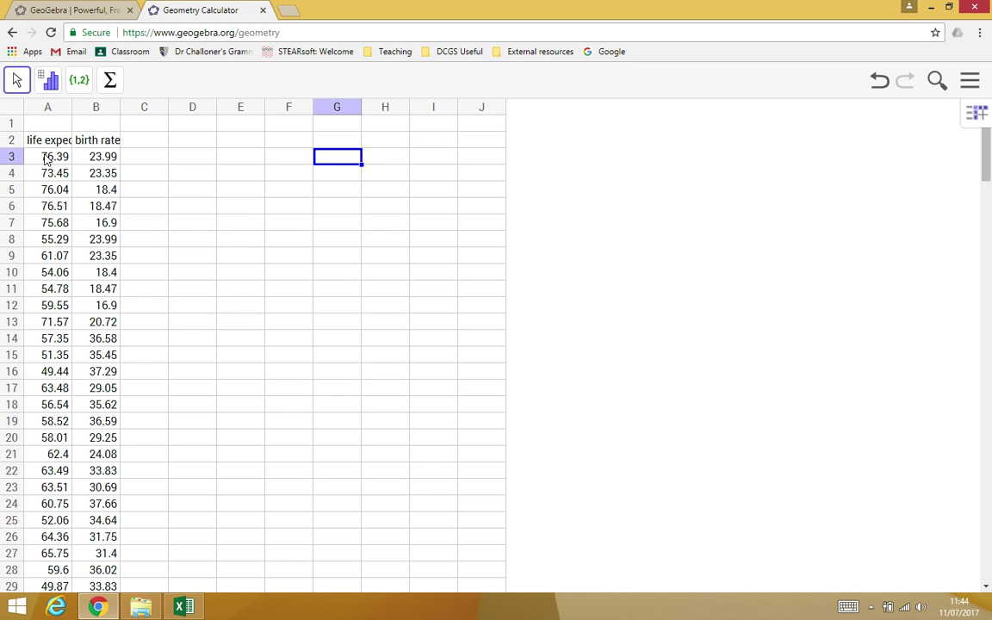
Select all of column A and open the list of data analysis types
left_click_drag(46, 160, 51, 313)
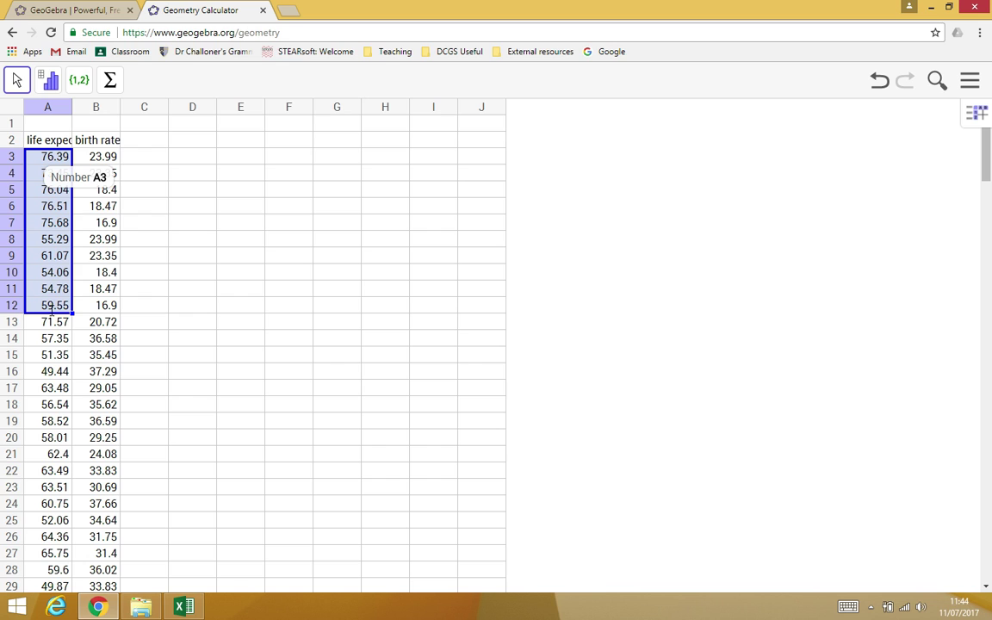
left_click(211, 239)
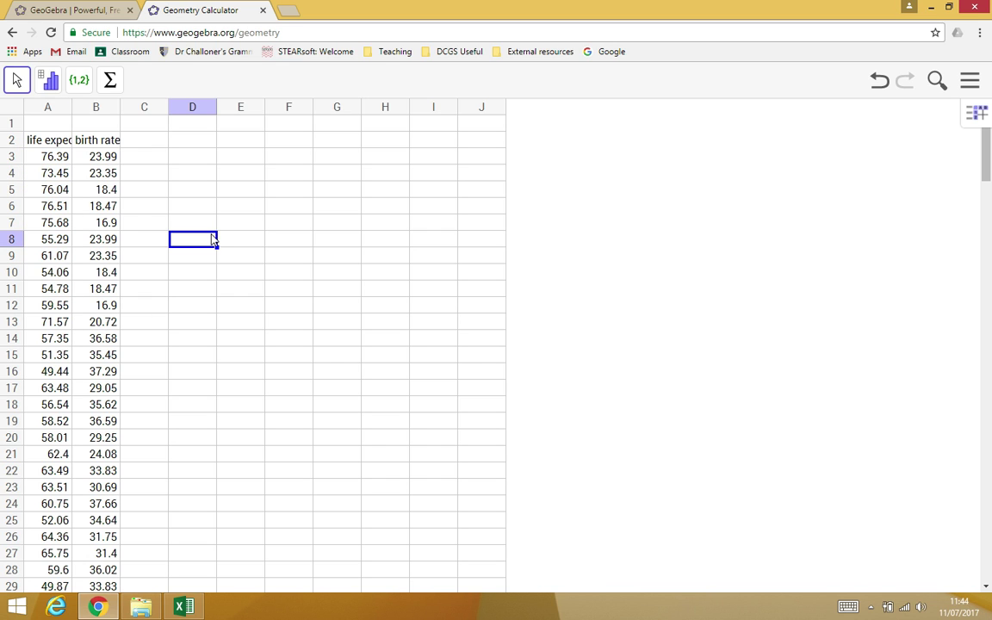
left_click(47, 107)
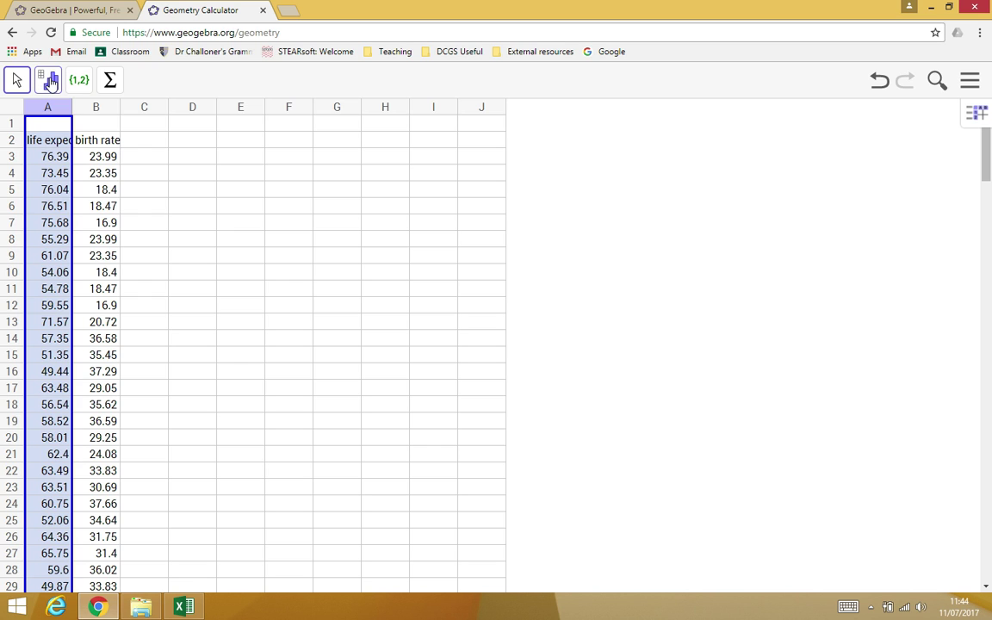
left_click(50, 82)
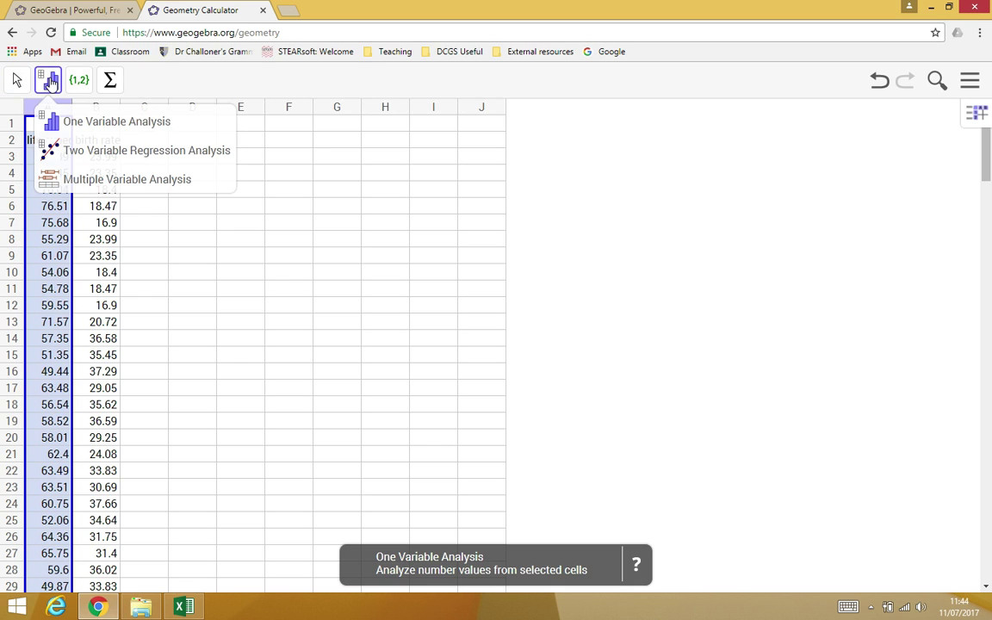
Start a One Variable Analysis of column A, which opens as a histogram
left_click(95, 125)
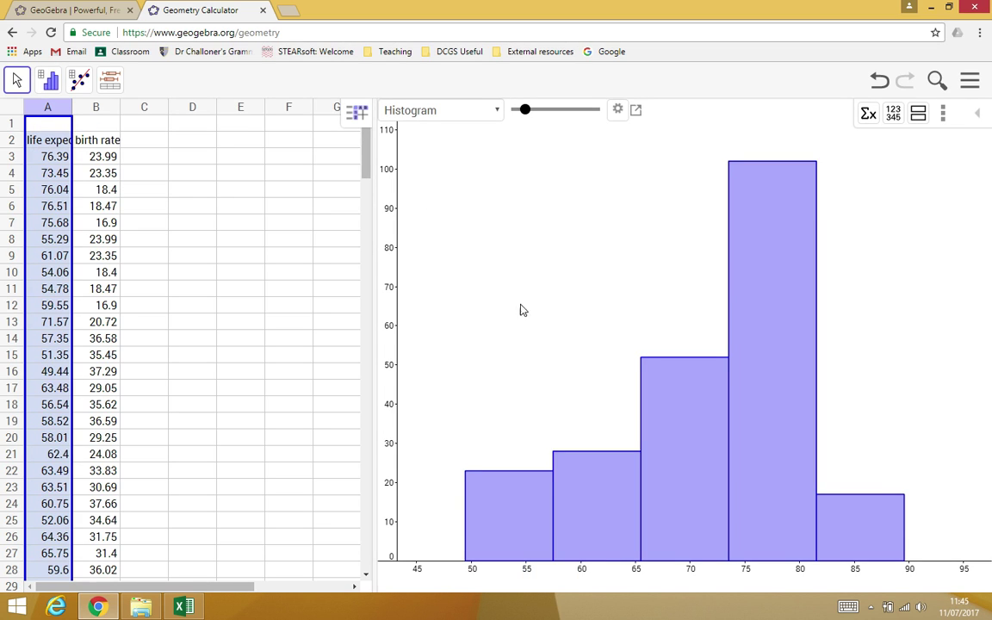
left_click(497, 112)
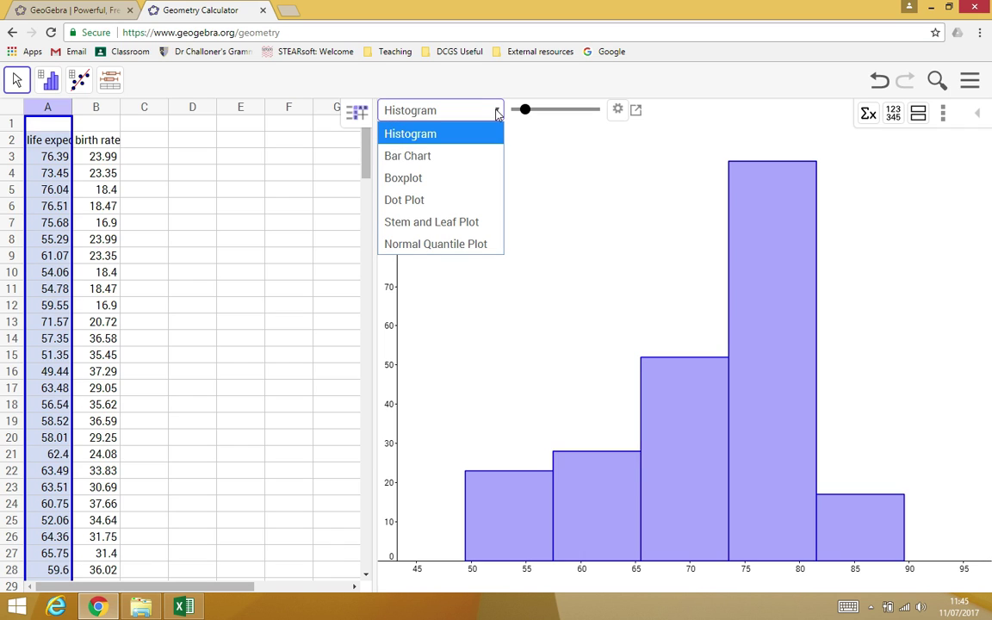
left_click(497, 112)
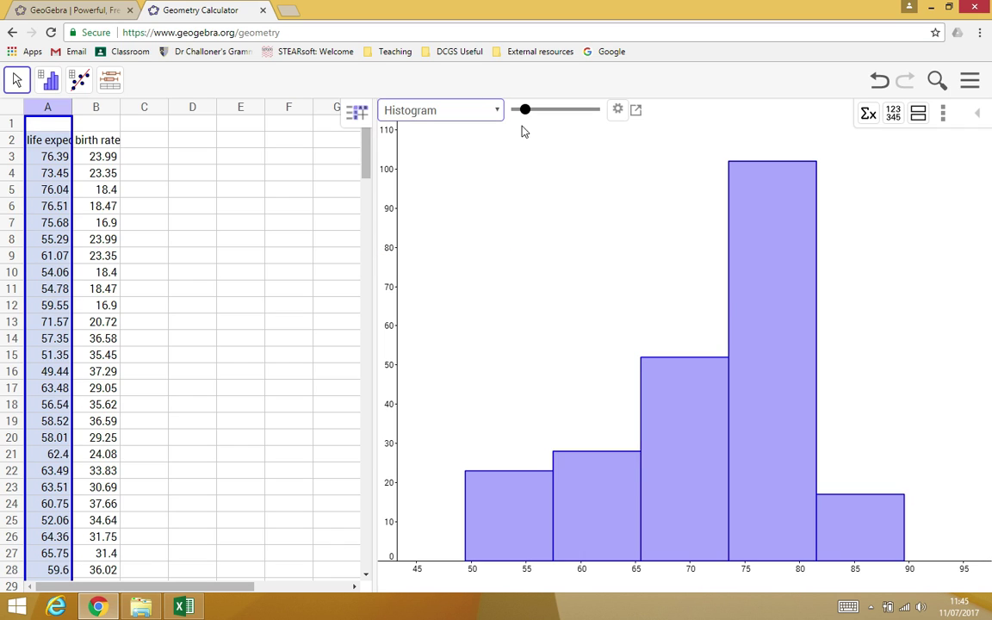
left_click(449, 115)
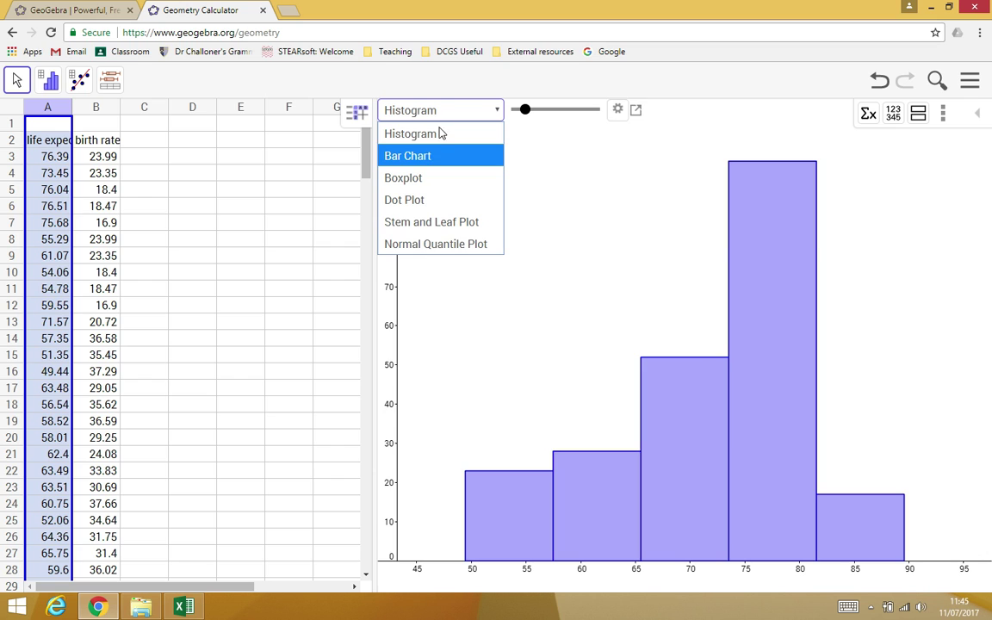
Cycle the chart through bar chart, boxplot, dot plot, stem and leaf, and normal quantile plot
left_click(431, 156)
left_click(445, 116)
left_click(438, 177)
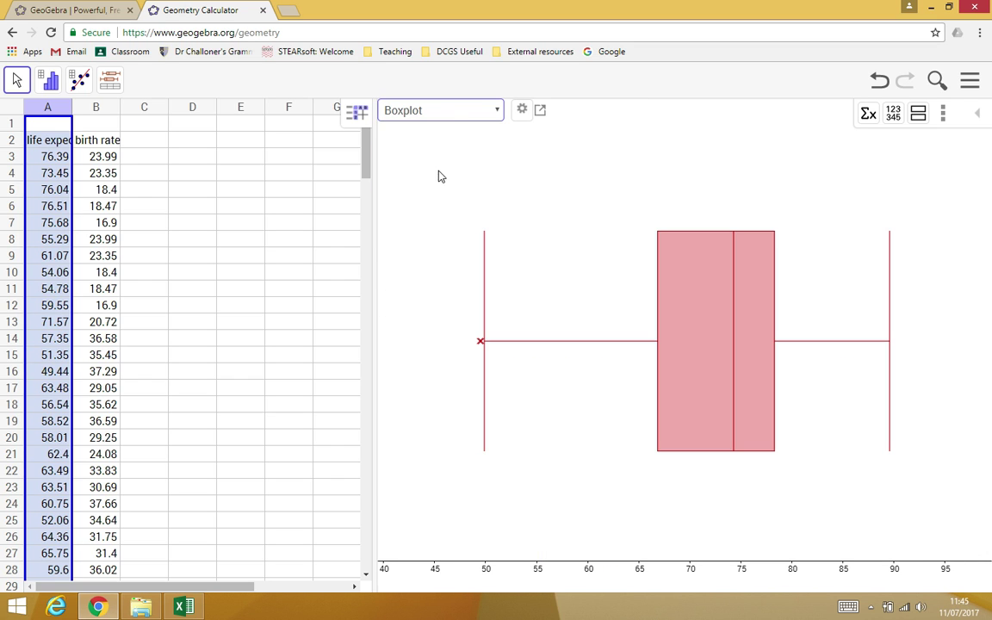
left_click(444, 112)
left_click(436, 200)
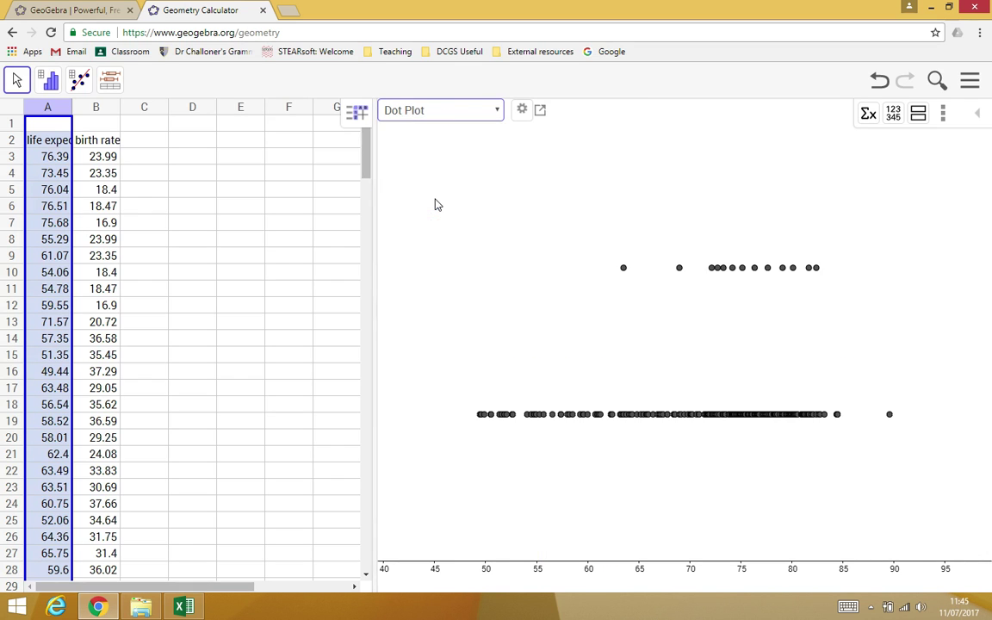
left_click(457, 113)
left_click(432, 222)
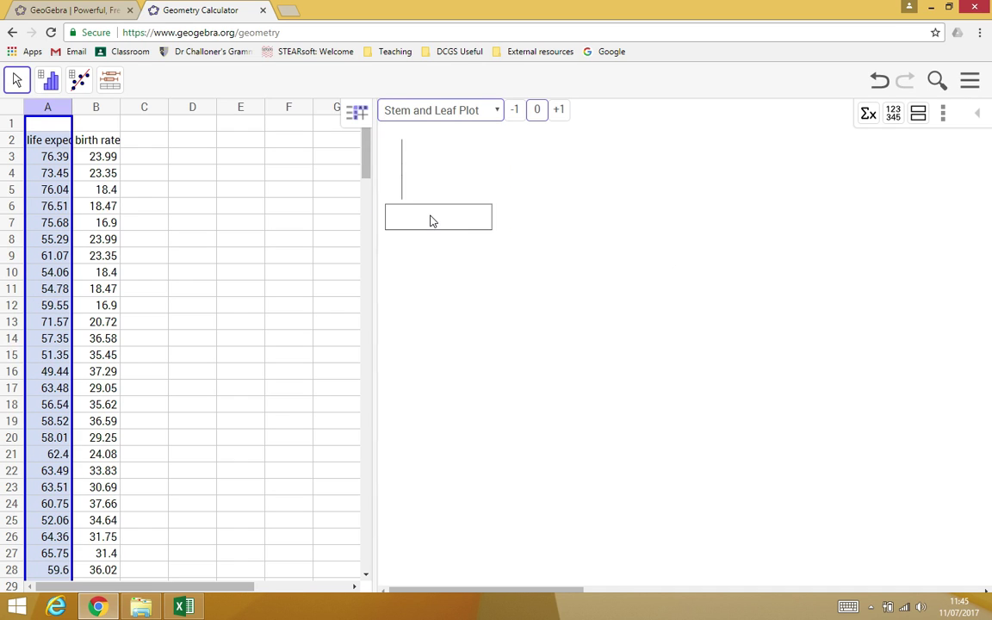
left_click(447, 113)
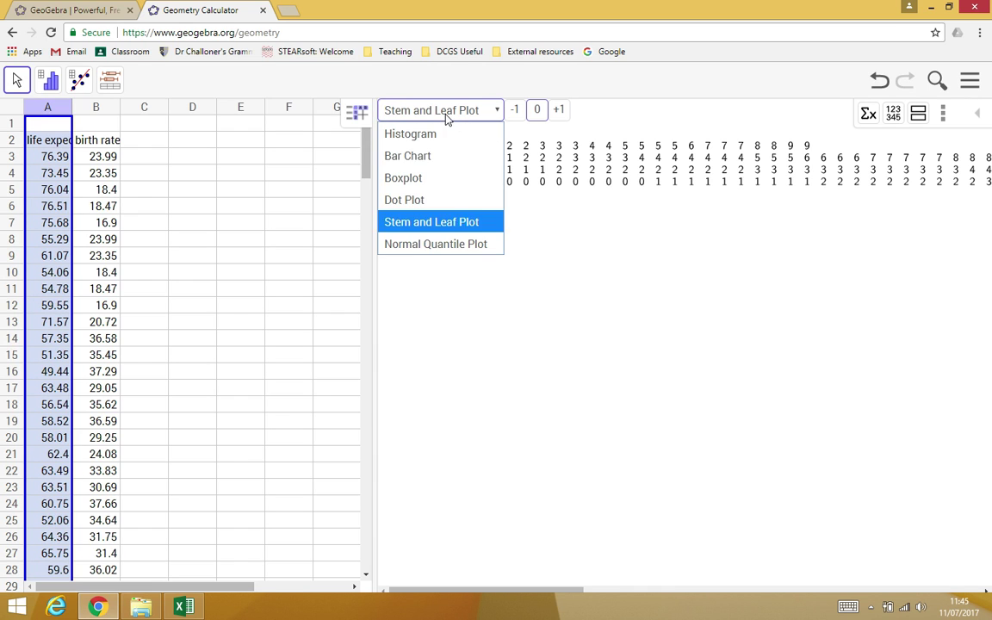
left_click(434, 243)
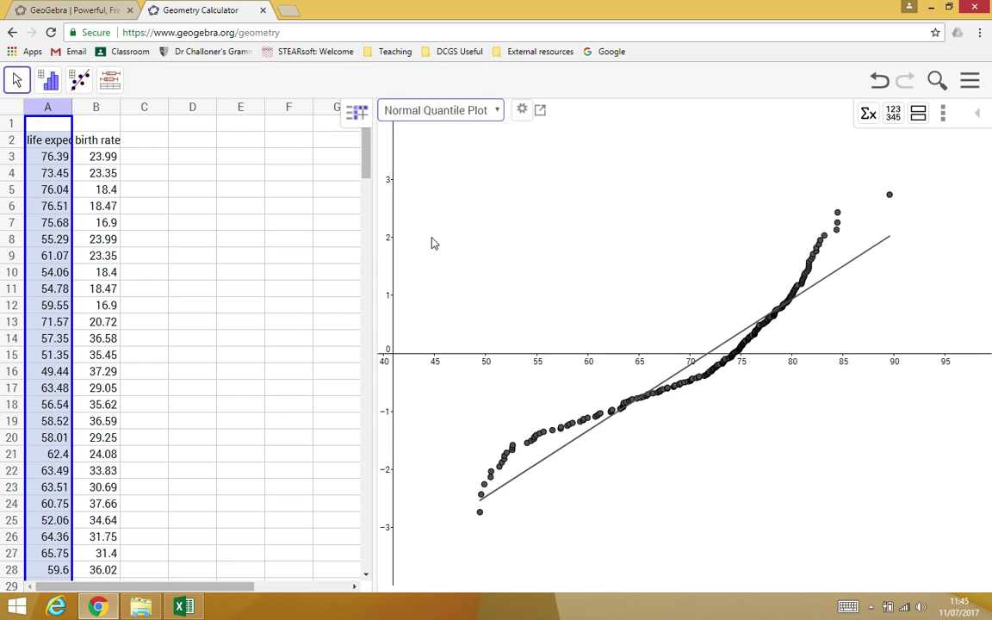
left_click(439, 110)
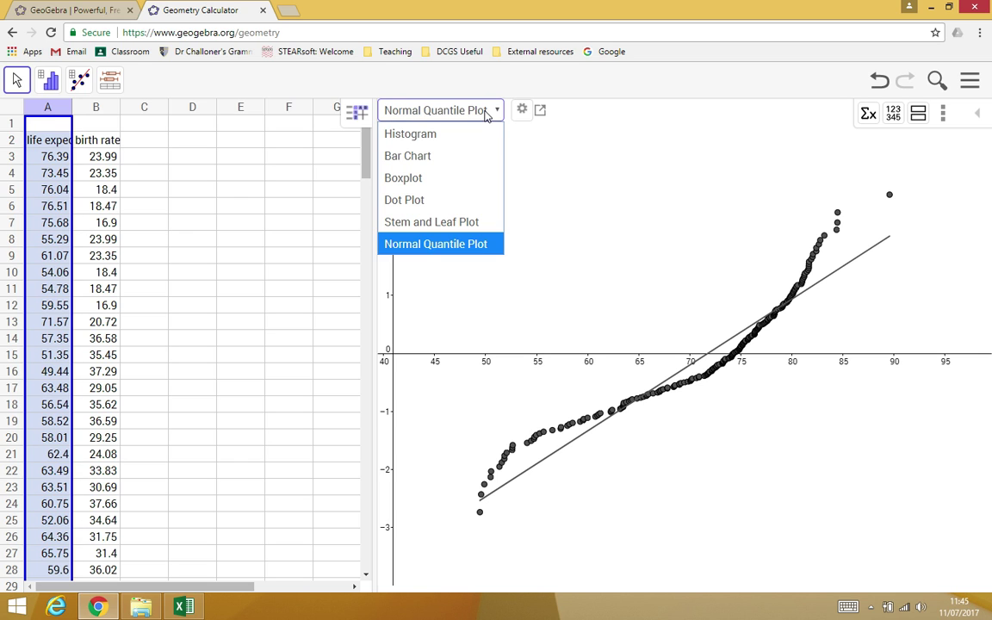
Switch back to Histogram and vary the class slider, settling on eleven classes
left_click(474, 136)
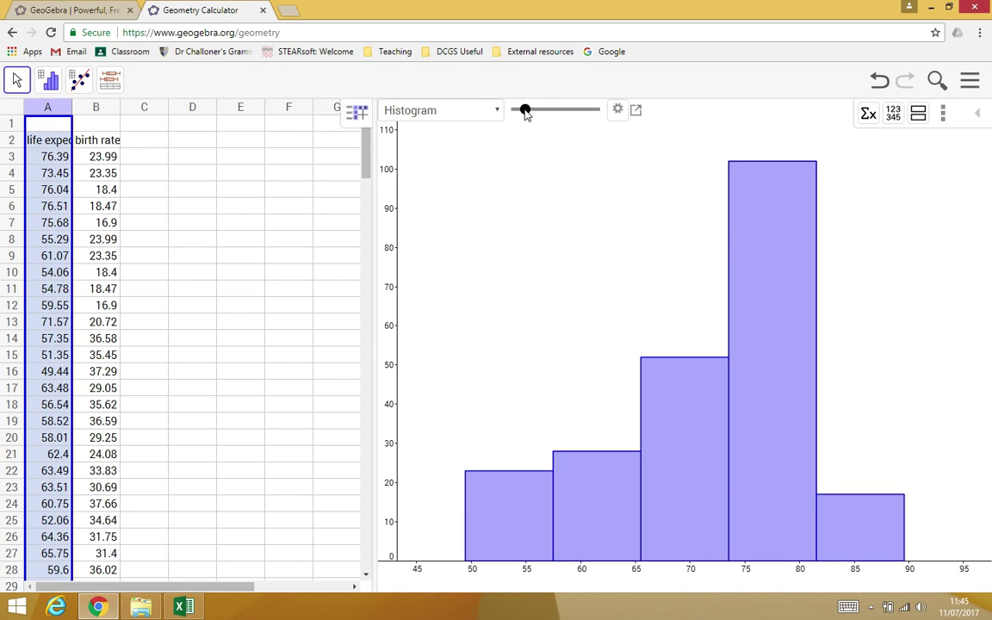
left_click_drag(525, 111, 517, 111)
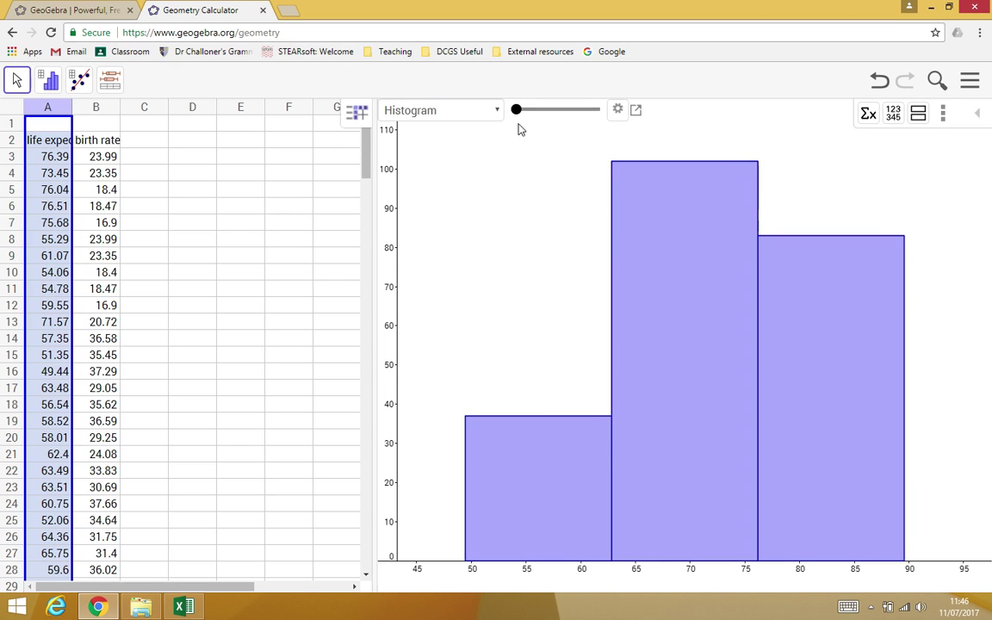
left_click_drag(516, 111, 567, 111)
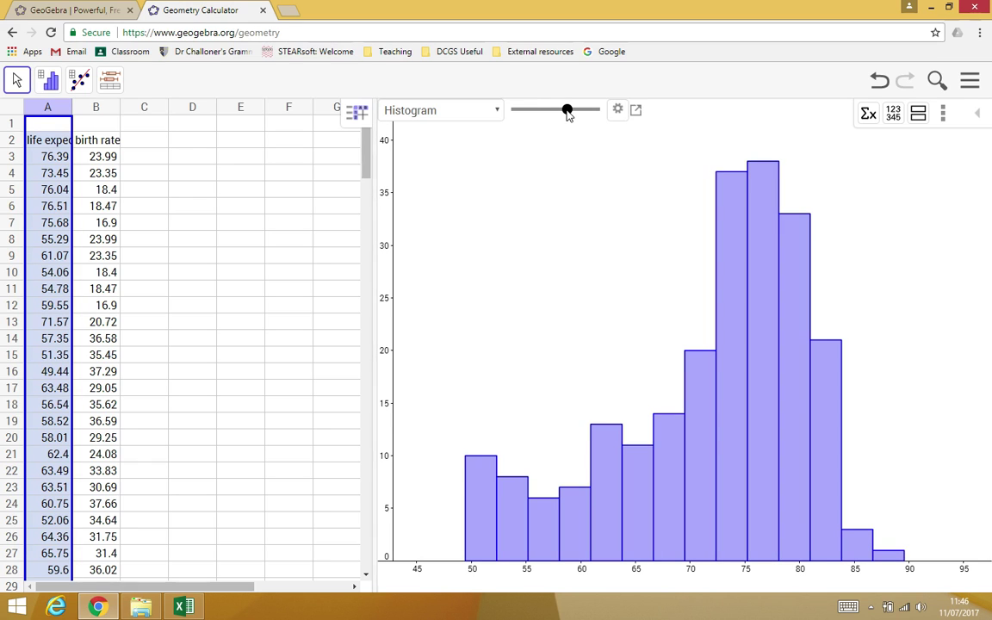
left_click_drag(567, 111, 590, 111)
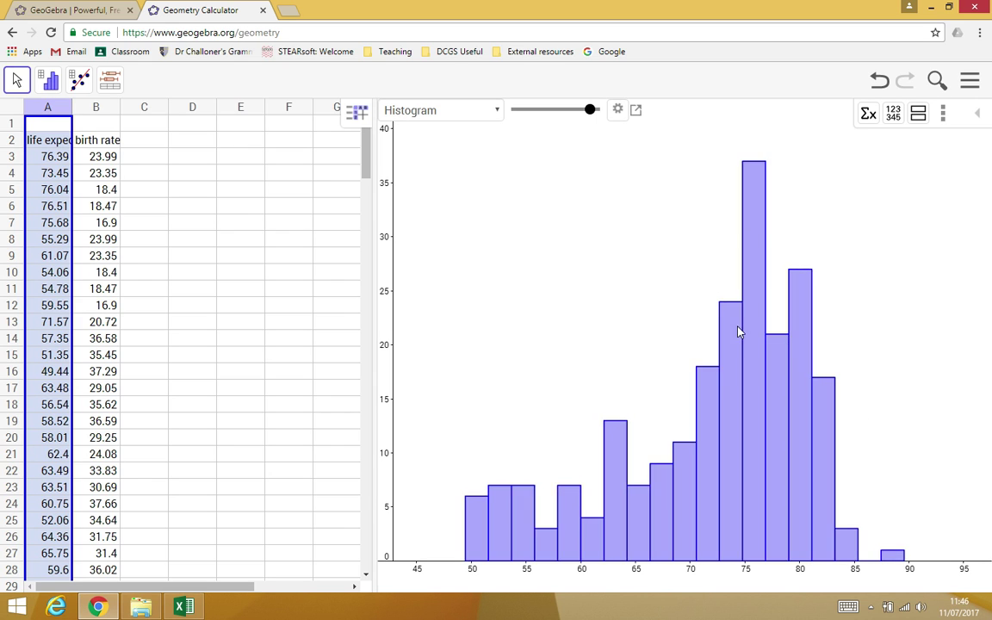
left_click_drag(591, 112, 579, 111)
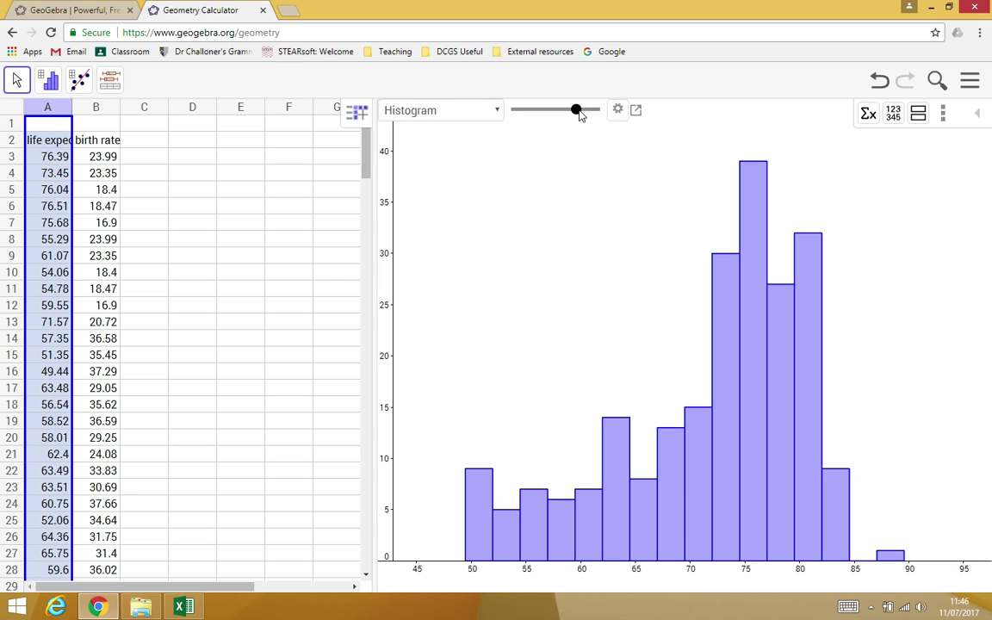
left_click_drag(580, 115, 568, 115)
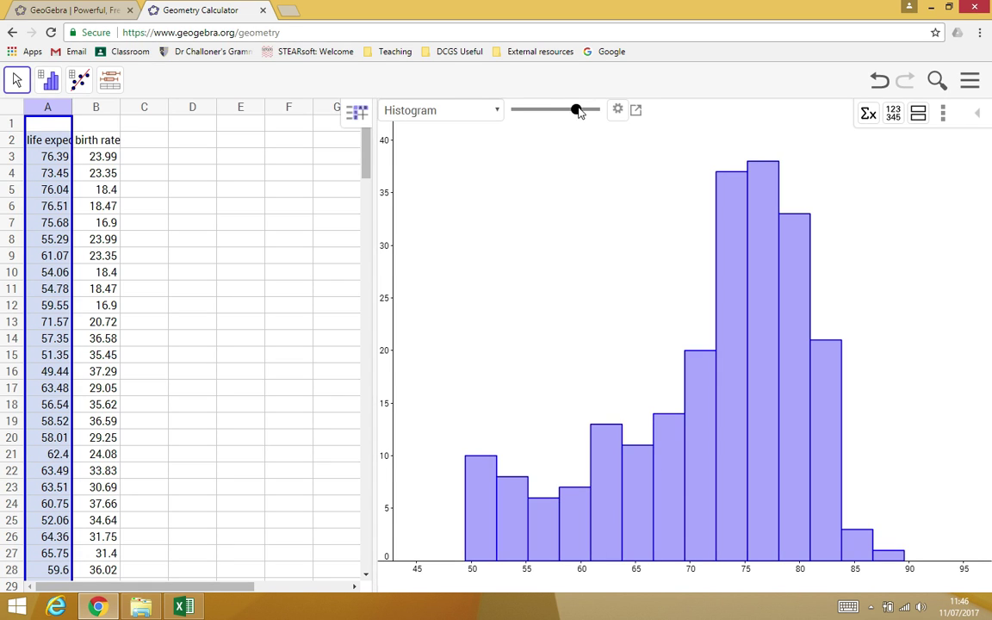
left_click_drag(580, 113, 554, 112)
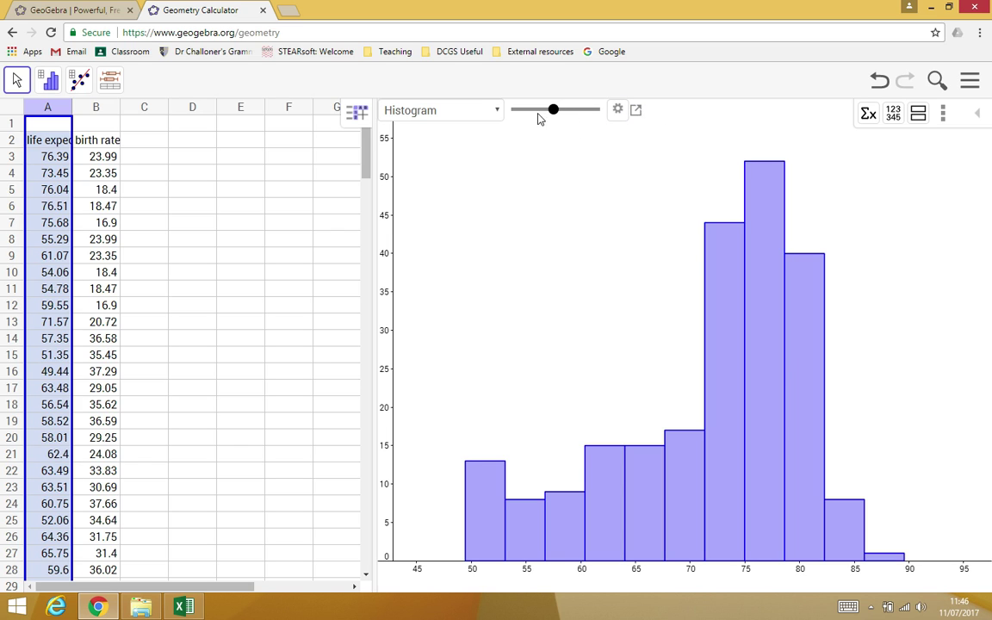
left_click(638, 112)
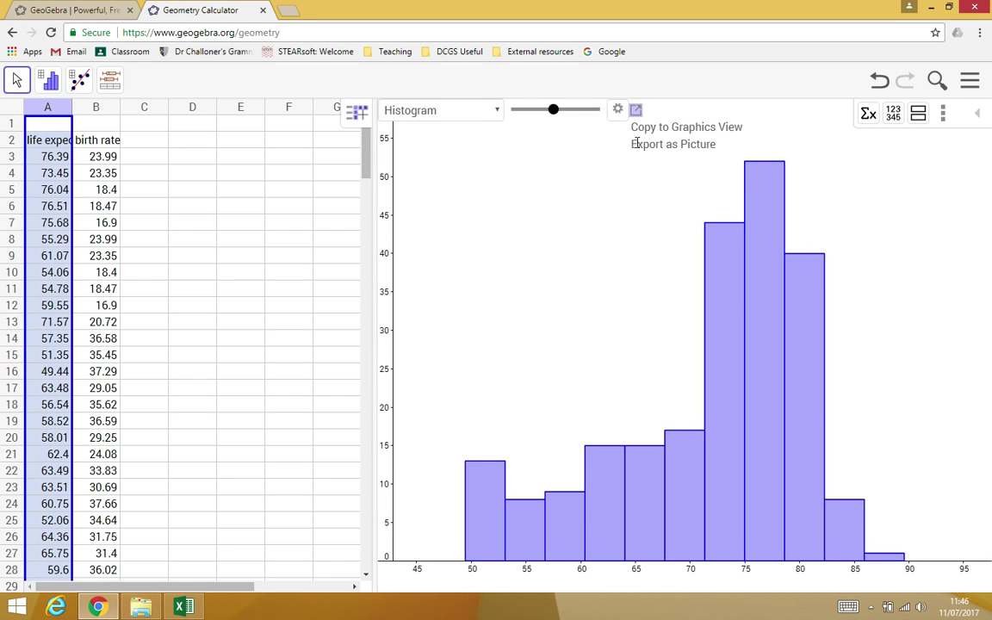
left_click(638, 144)
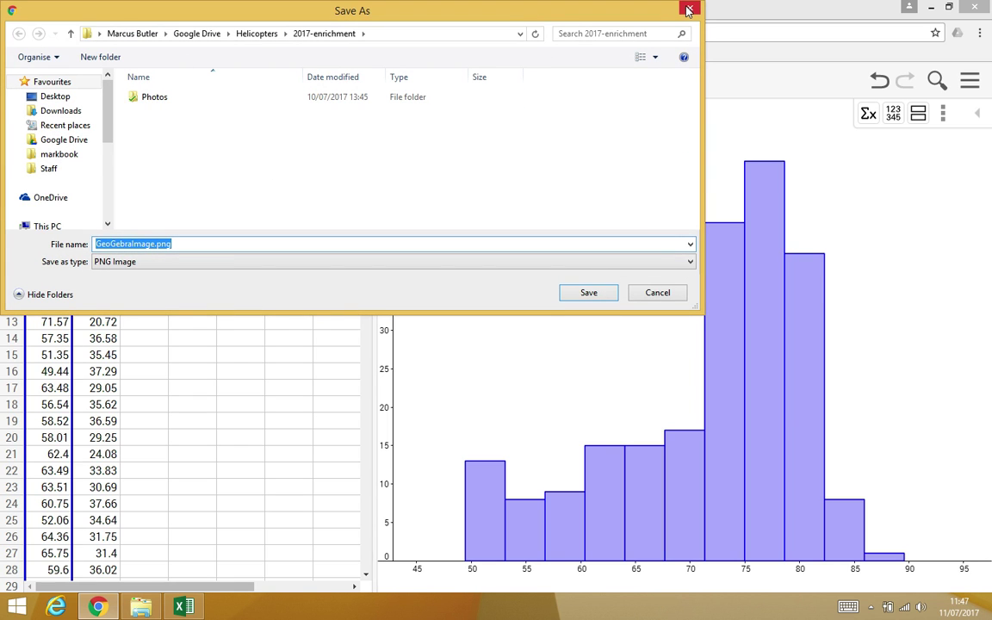
left_click(653, 294)
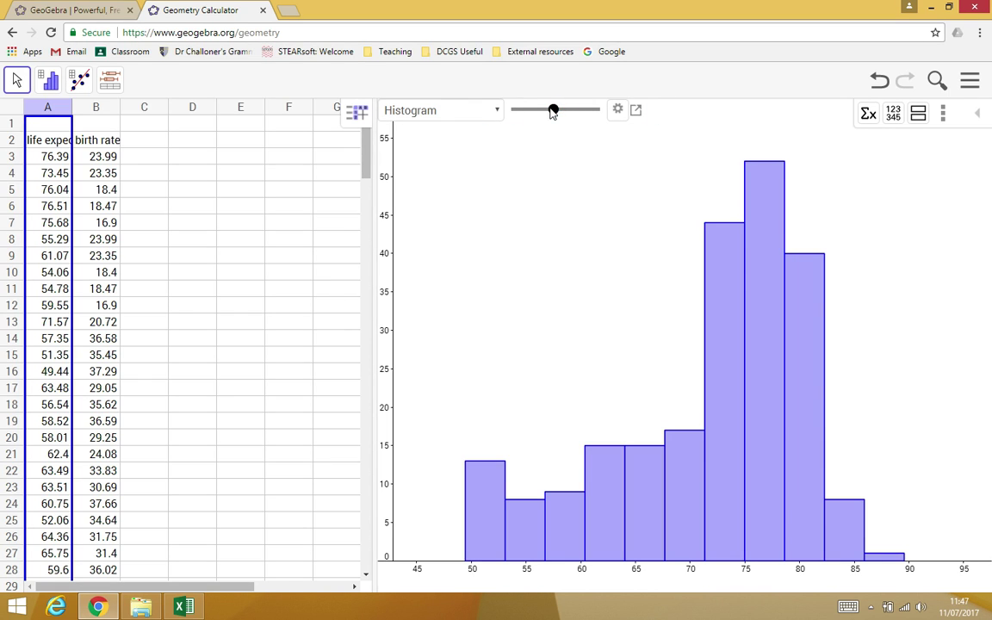
Show only a cumulative frequency polygon and vary its classes from coarsest to finest
left_click(618, 112)
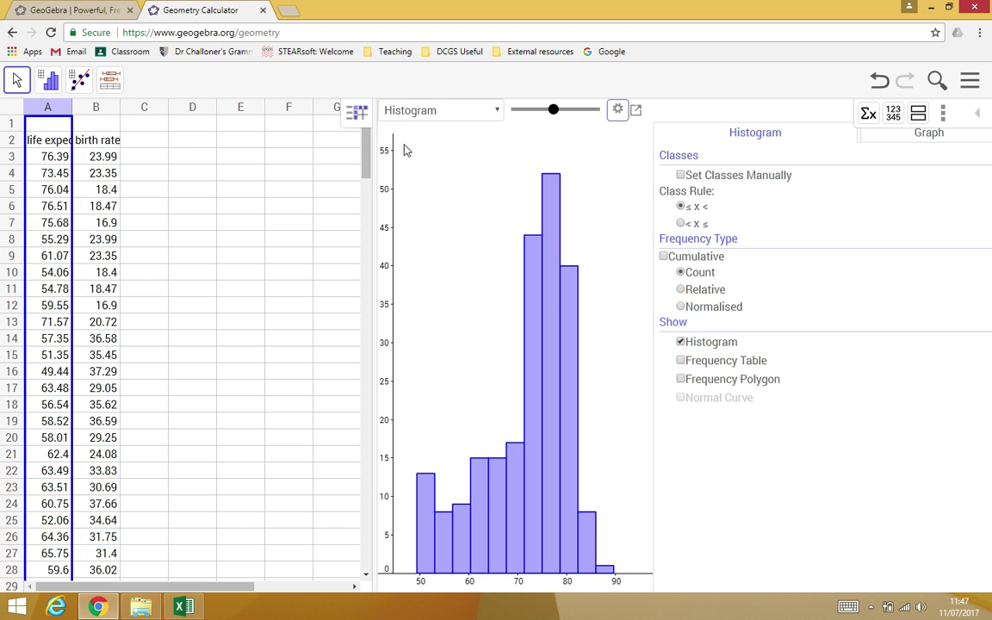
left_click(681, 380)
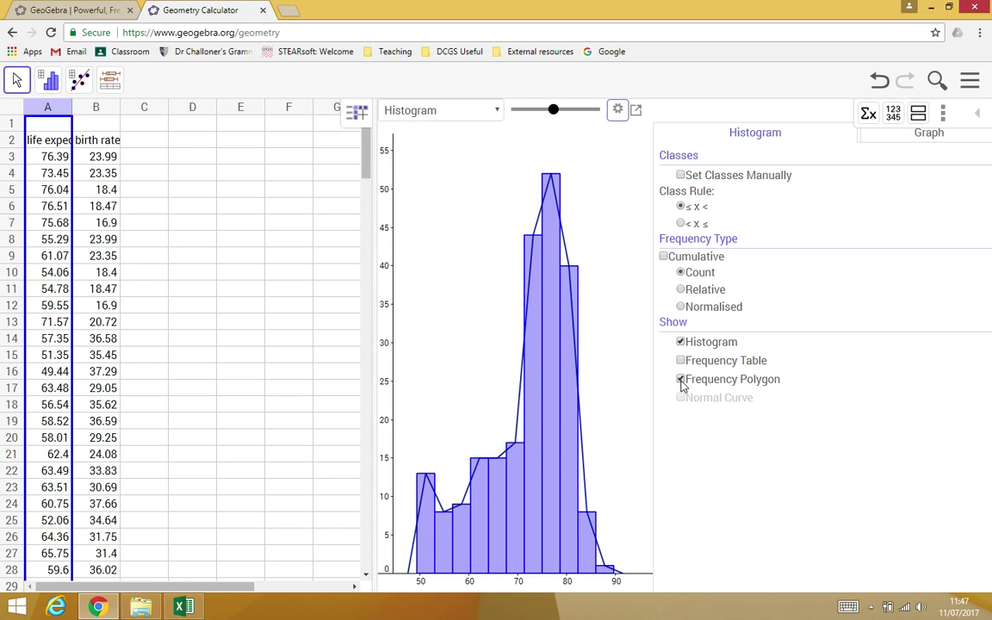
left_click(681, 343)
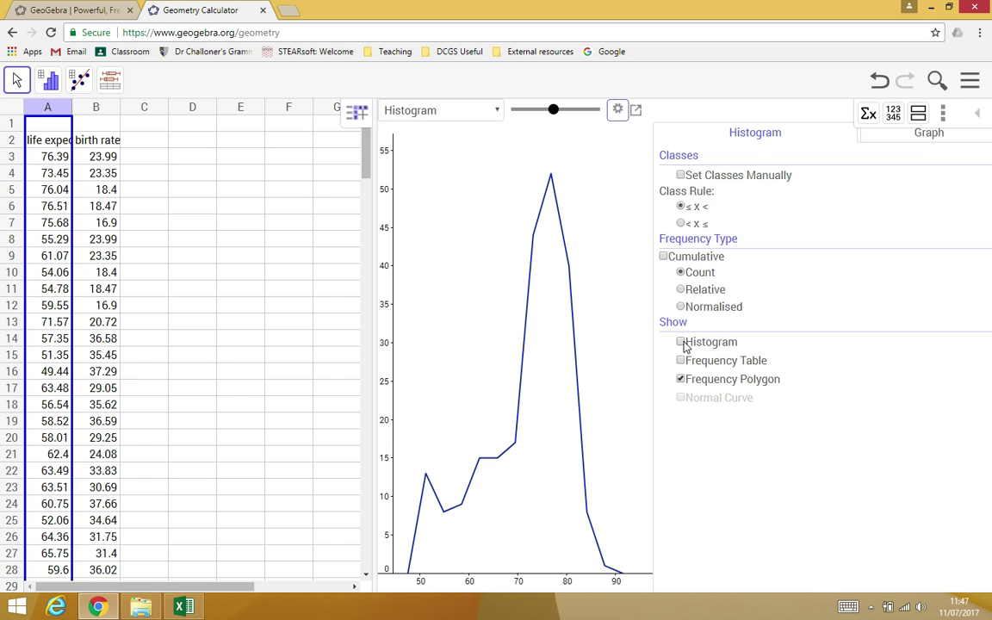
left_click(664, 258)
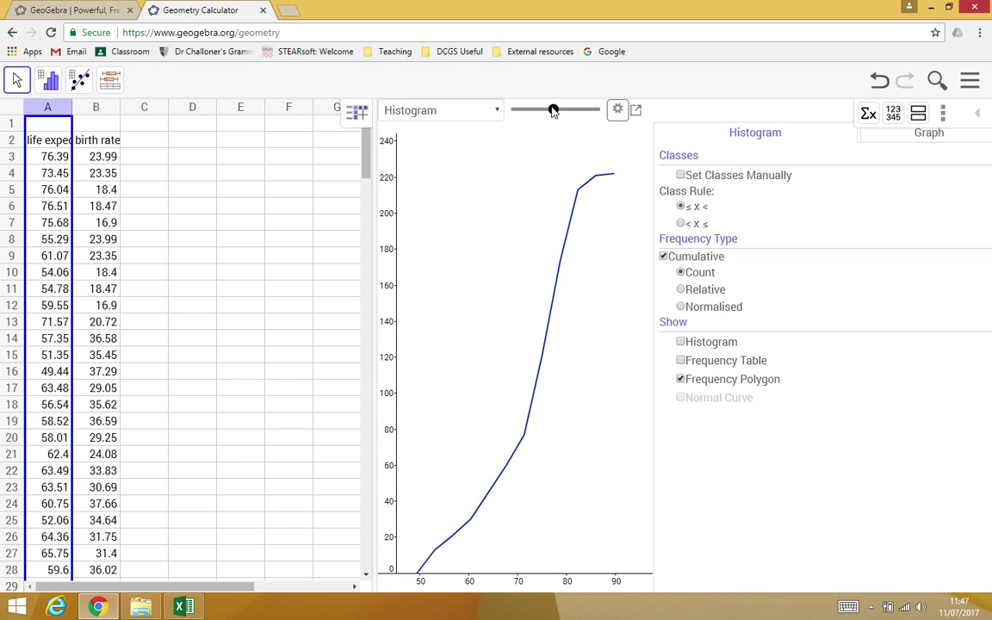
left_click_drag(555, 110, 595, 110)
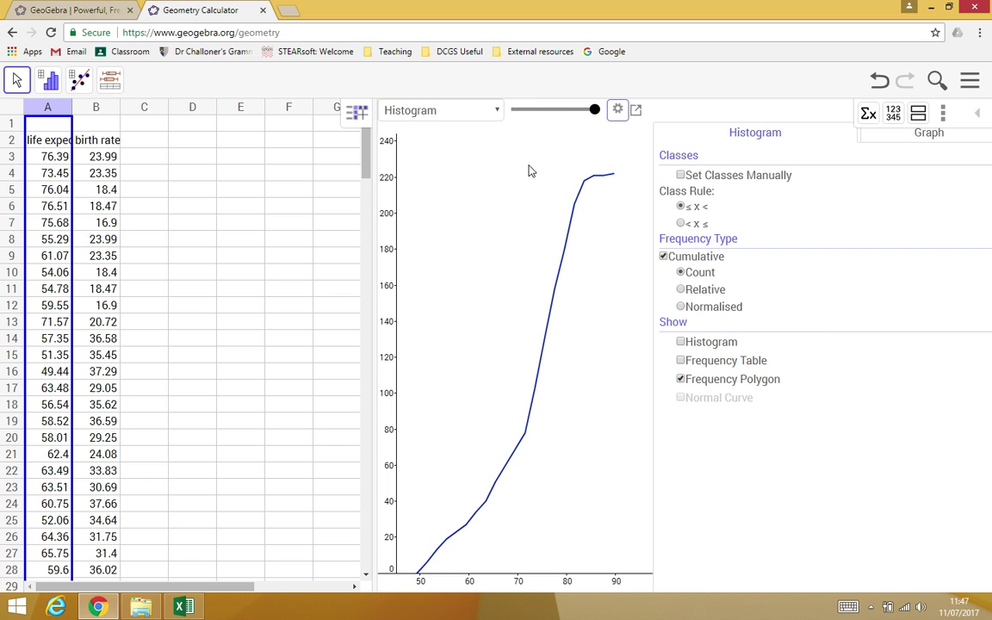
left_click_drag(594, 110, 458, 100)
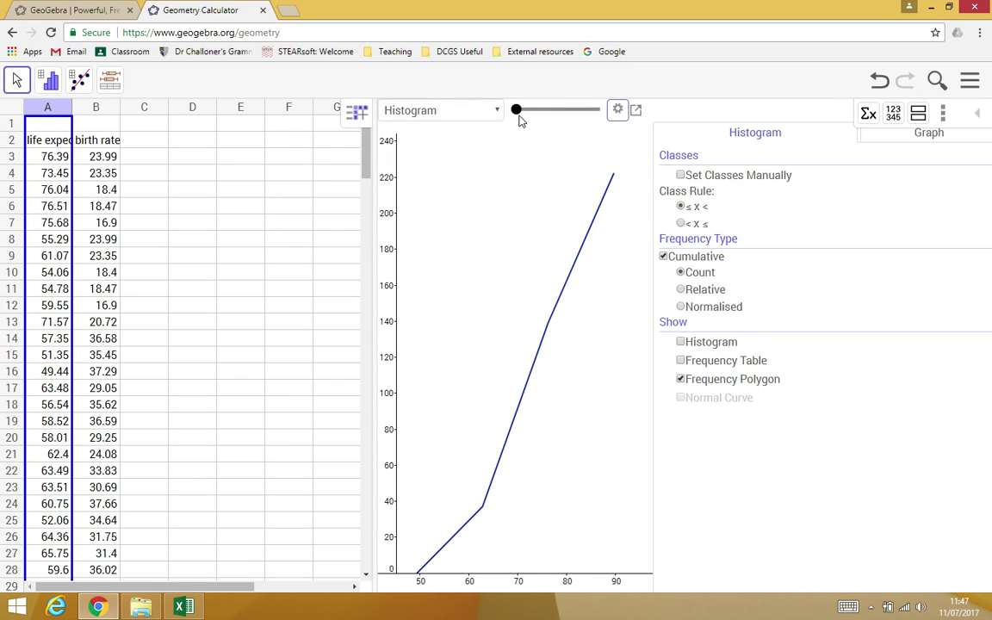
left_click_drag(516, 109, 594, 109)
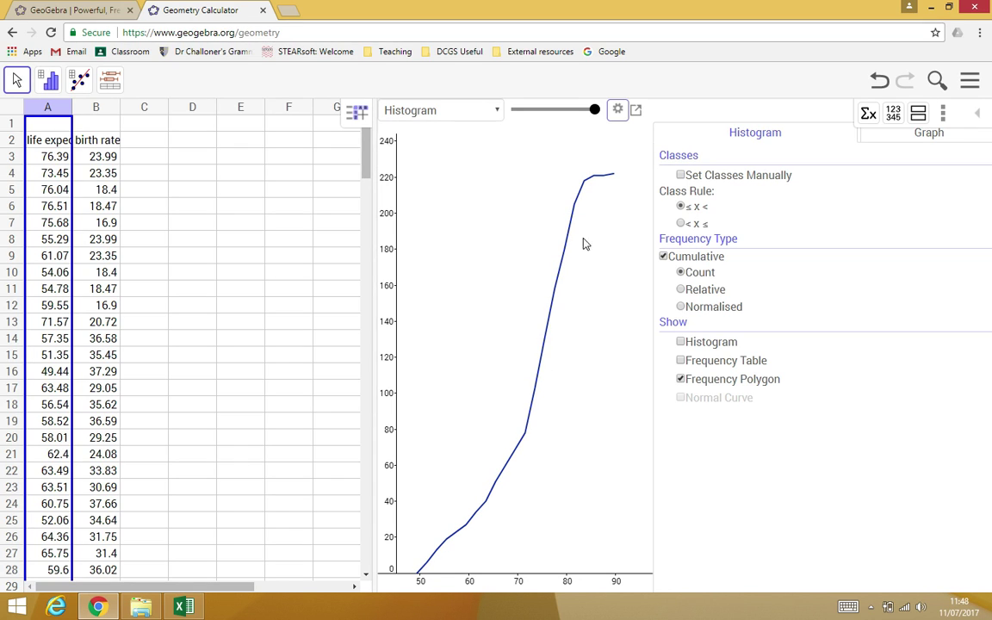
Restore ordinary histogram bars without polygon or cumulative counts, using about thirteen classes
left_click(490, 115)
left_click(489, 116)
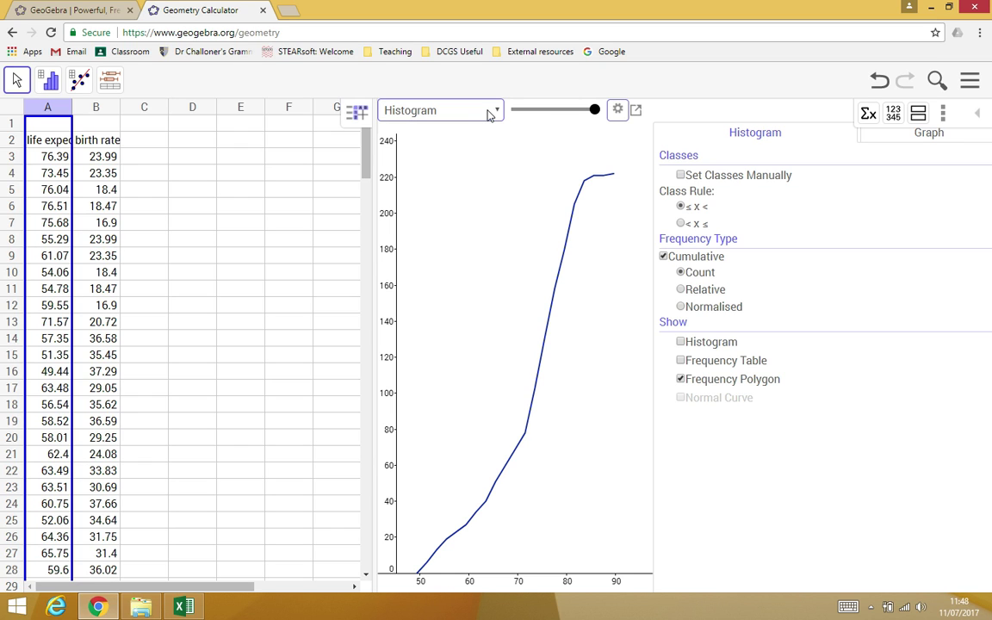
left_click(682, 343)
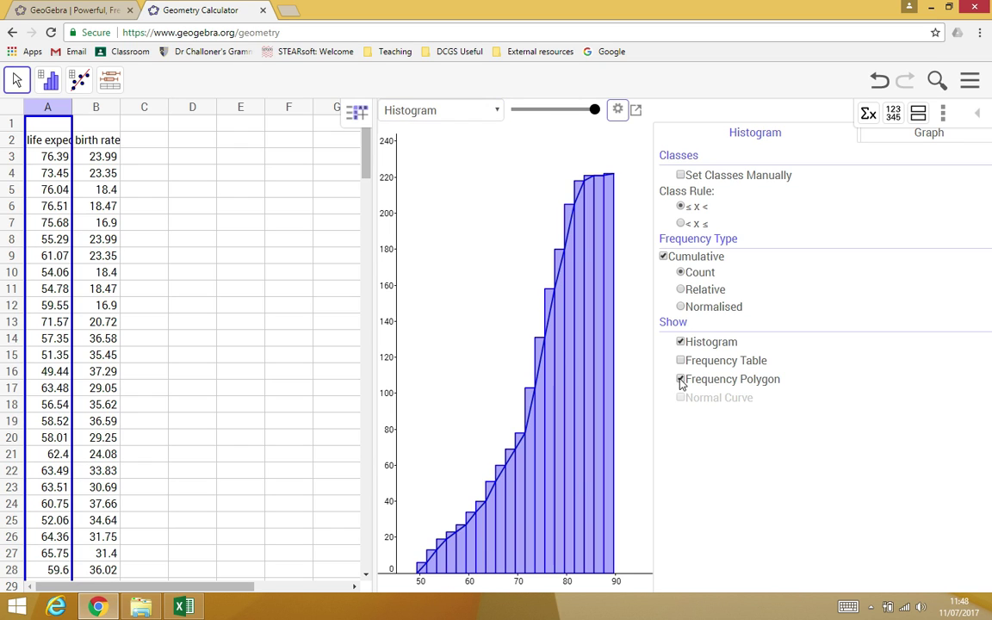
left_click(682, 380)
left_click(664, 257)
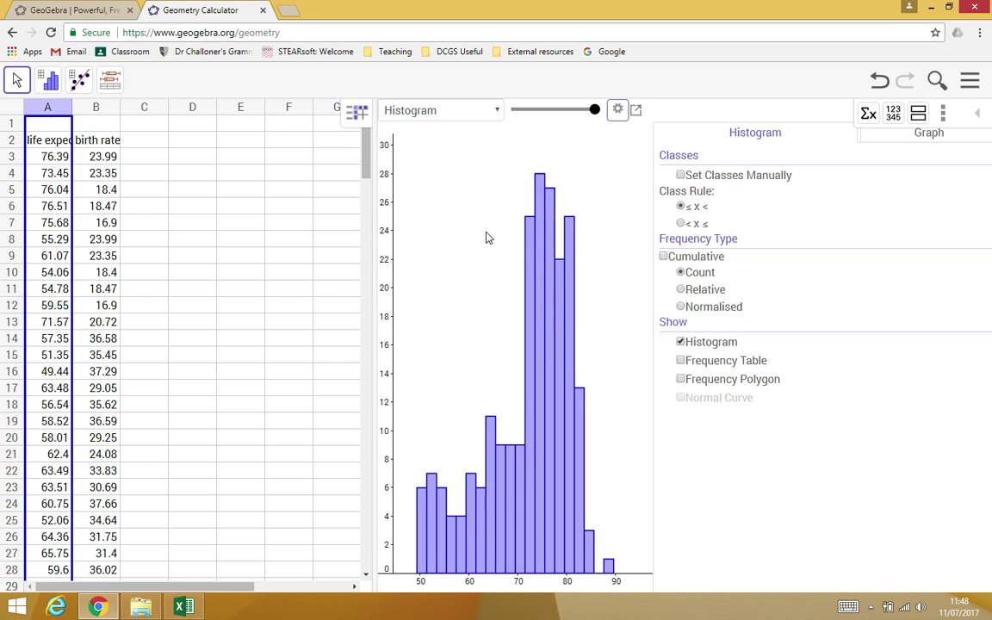
left_click_drag(595, 110, 563, 110)
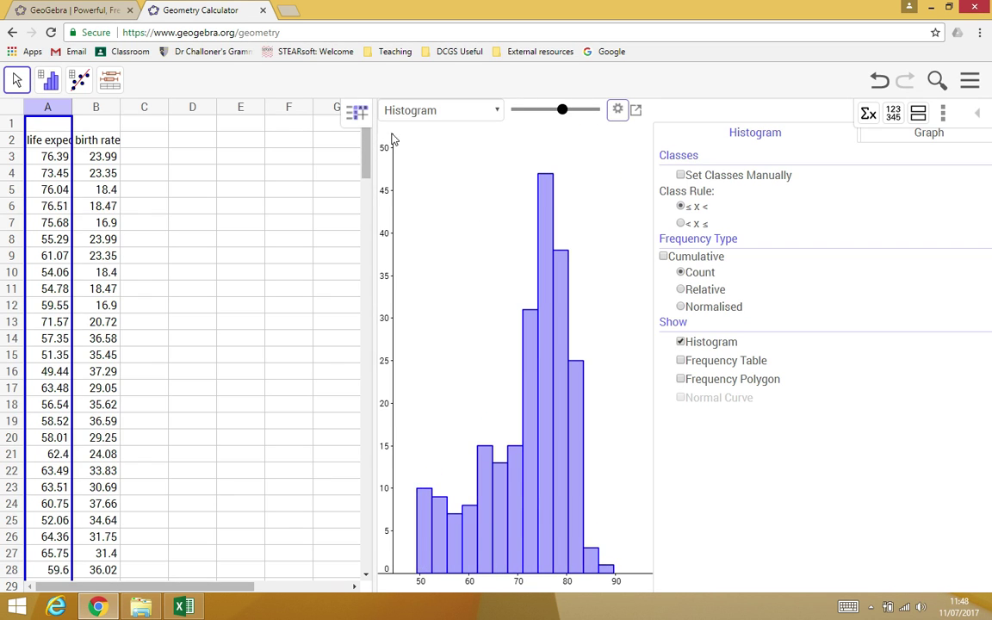
Try a bar chart with its settings, then return to the thirteen-class histogram
left_click(487, 115)
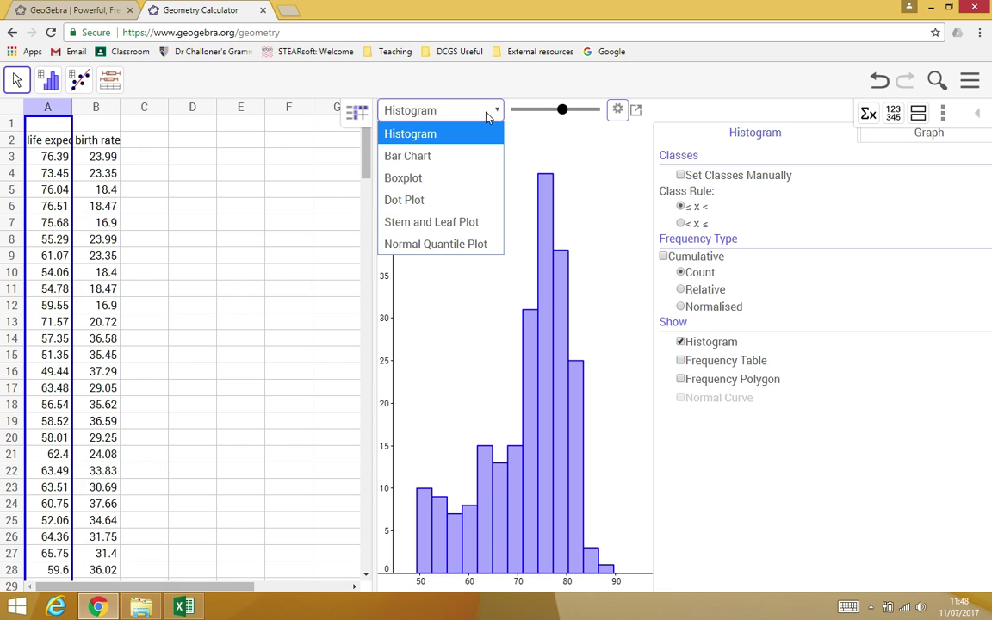
left_click(412, 155)
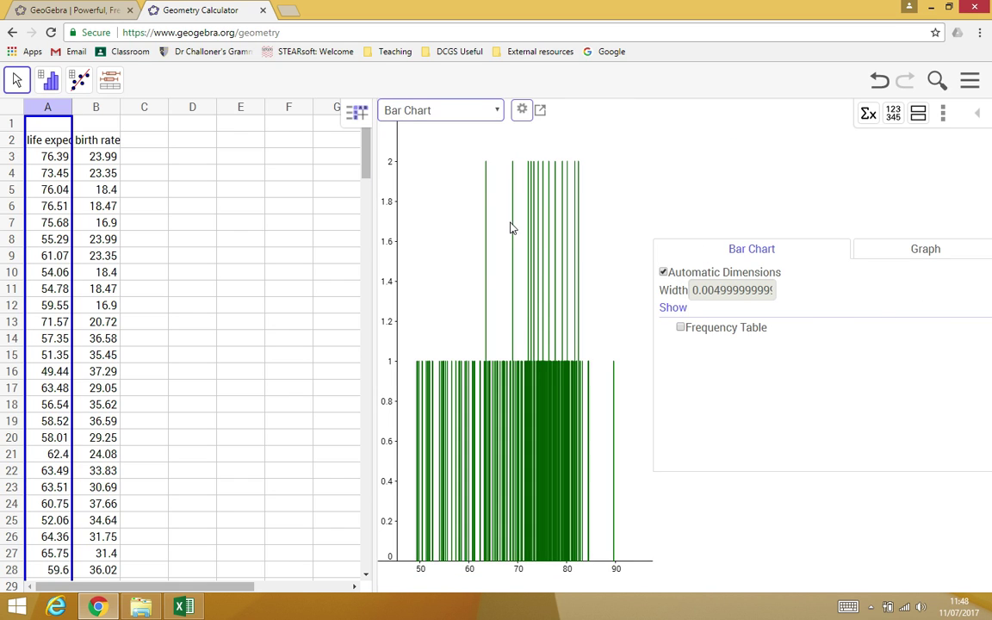
left_click(523, 114)
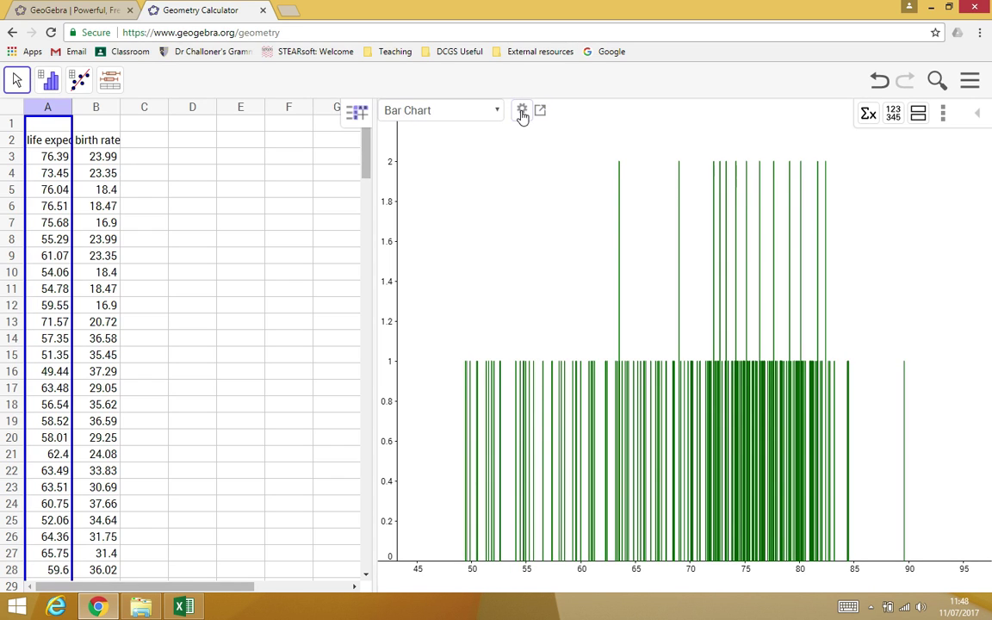
left_click(523, 114)
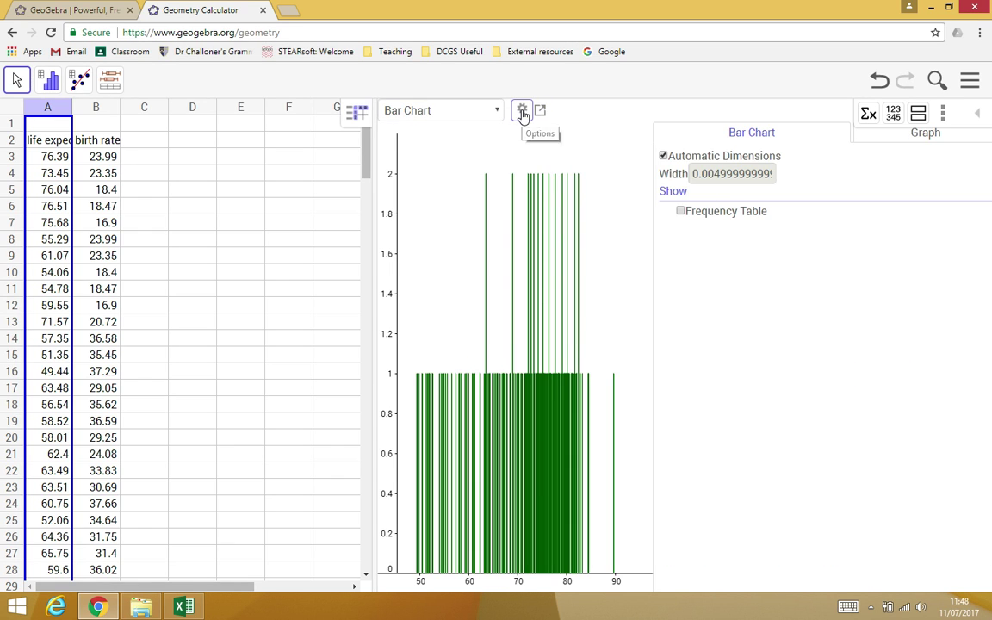
left_click(523, 114)
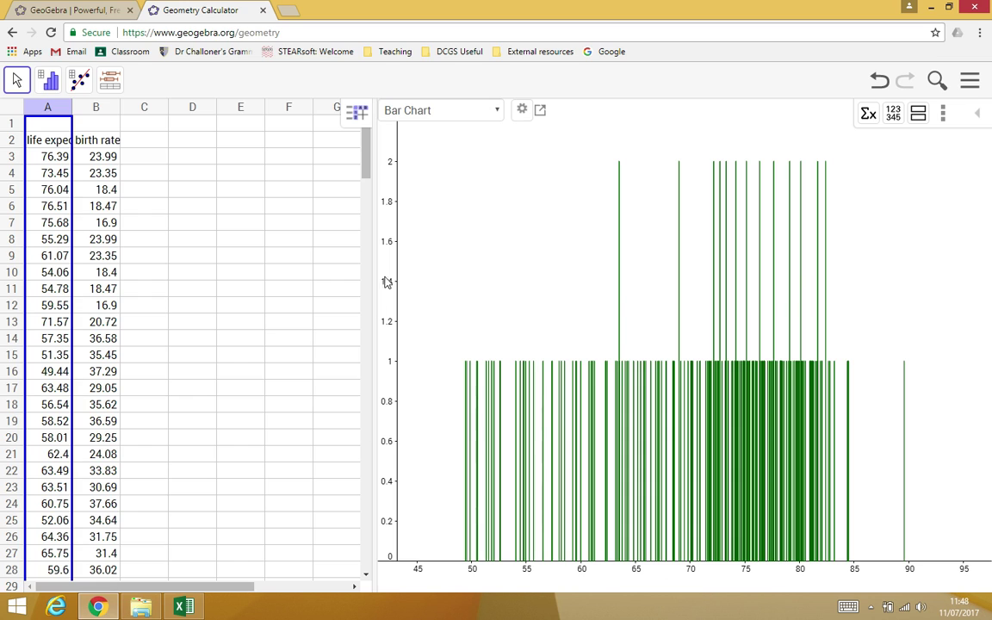
left_click(417, 112)
left_click(448, 133)
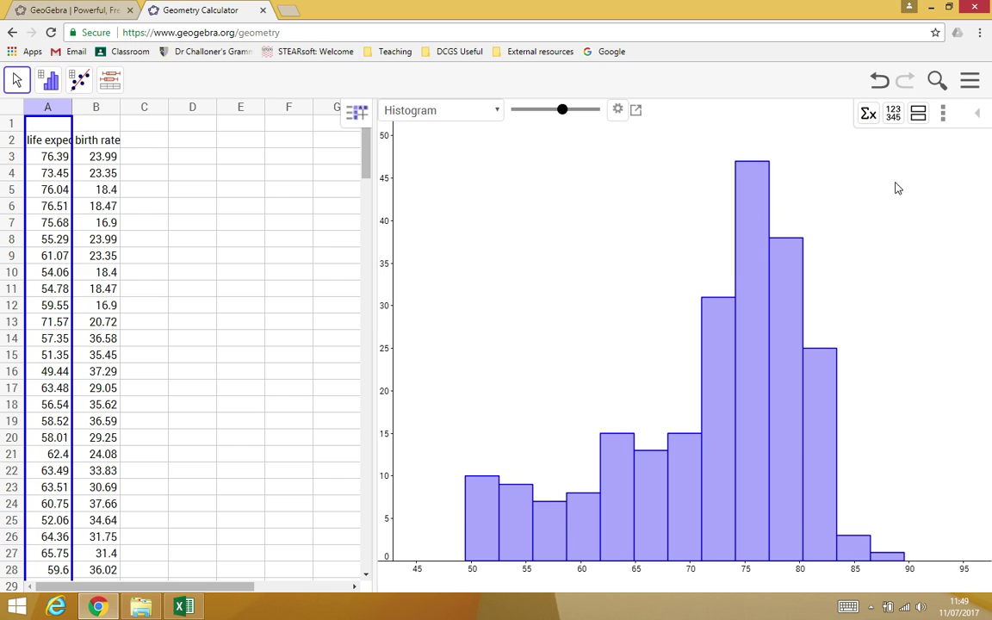
left_click(869, 115)
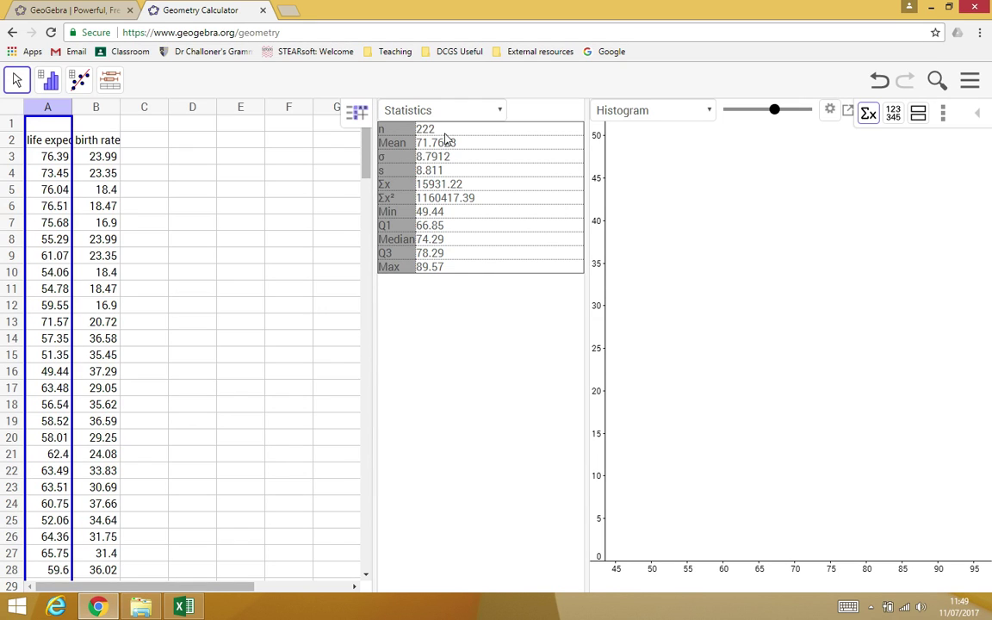
left_click(869, 114)
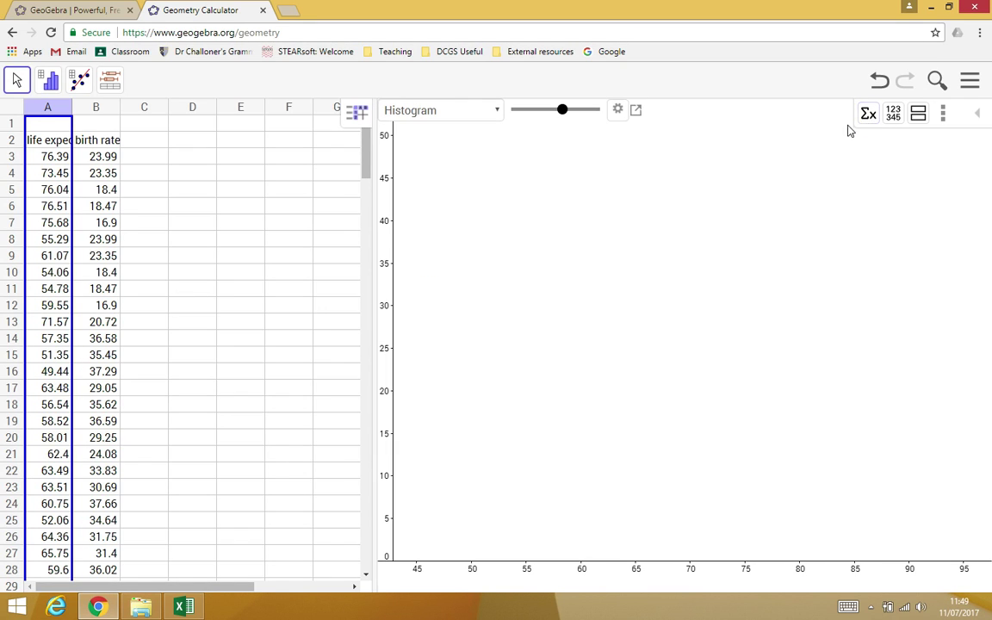
left_click(893, 116)
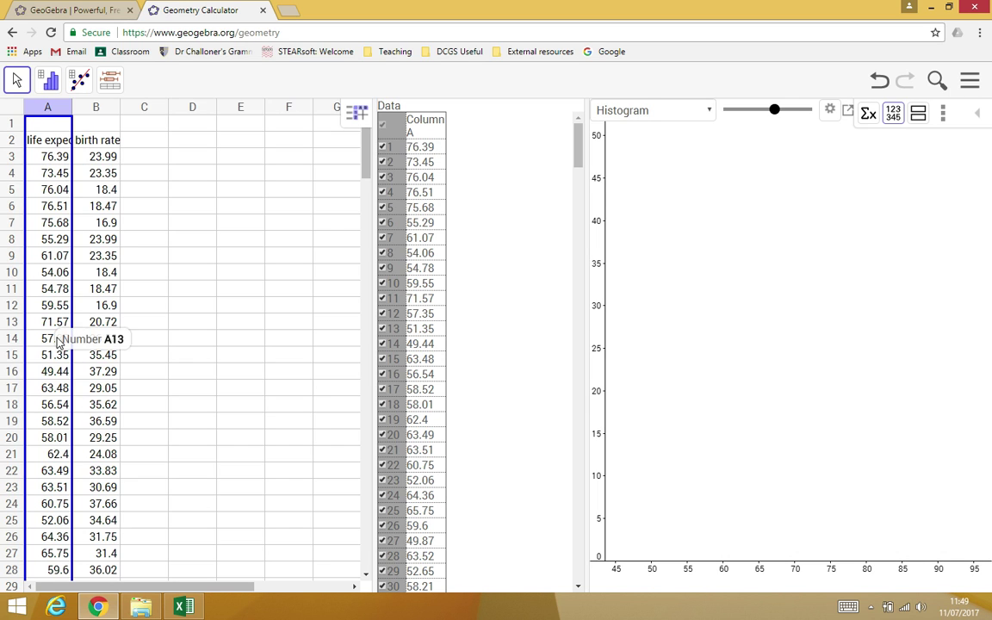
left_click_drag(578, 144, 488, 122)
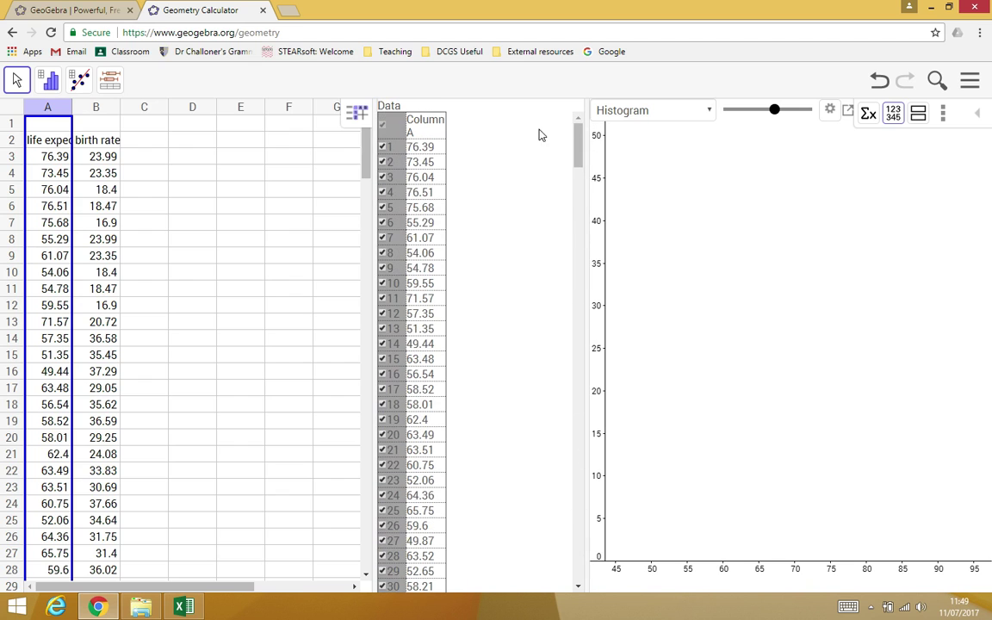
left_click(895, 121)
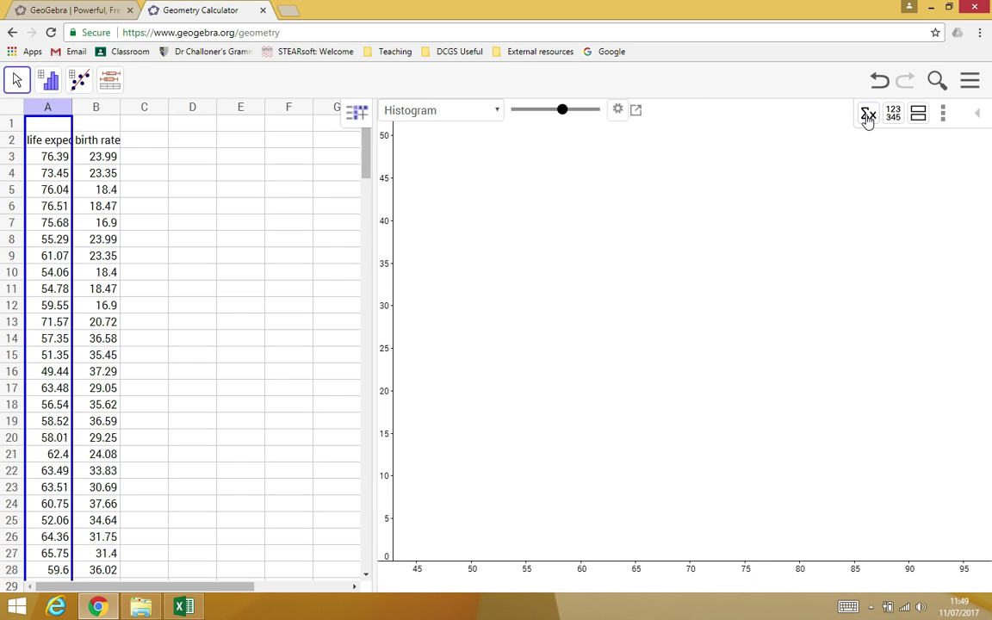
left_click(868, 117)
left_click(867, 117)
left_click(892, 116)
left_click(892, 117)
Add a second plot beneath the life expectancy histogram and set it to Boxplot instead of Bar Chart
left_click(919, 116)
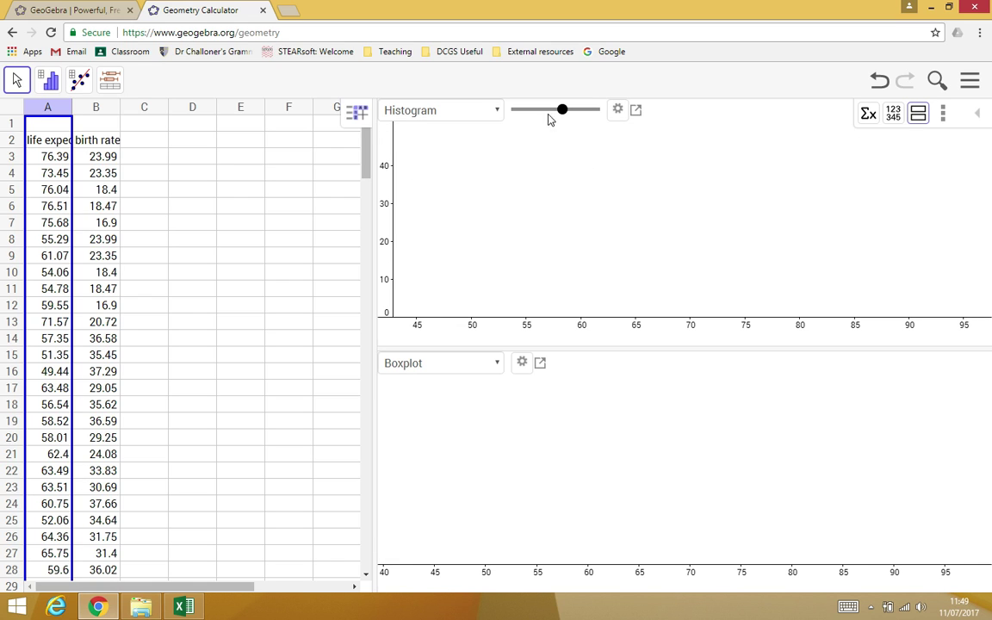
left_click_drag(563, 112, 565, 112)
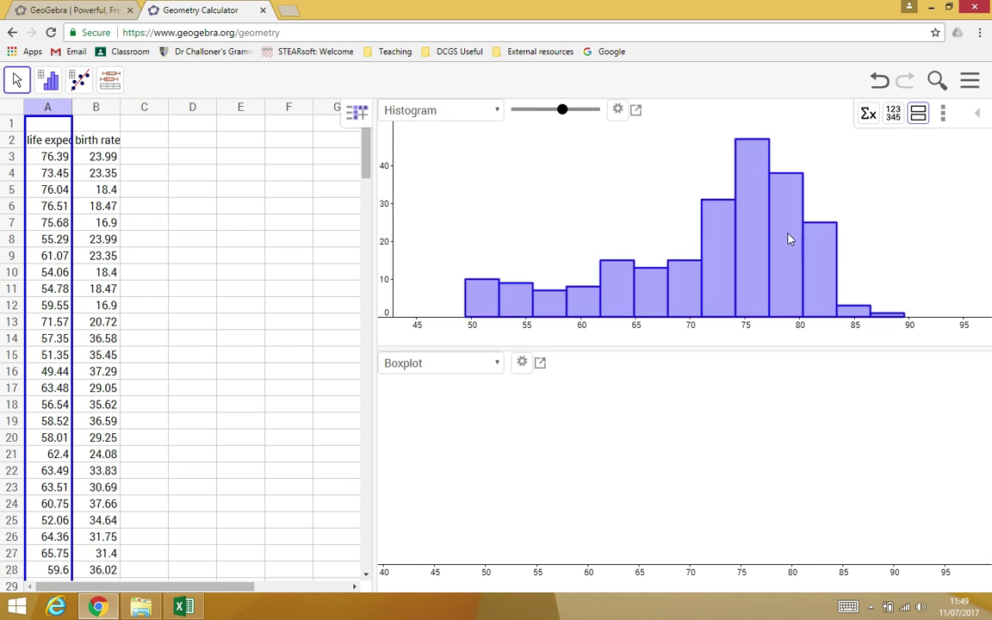
left_click(497, 366)
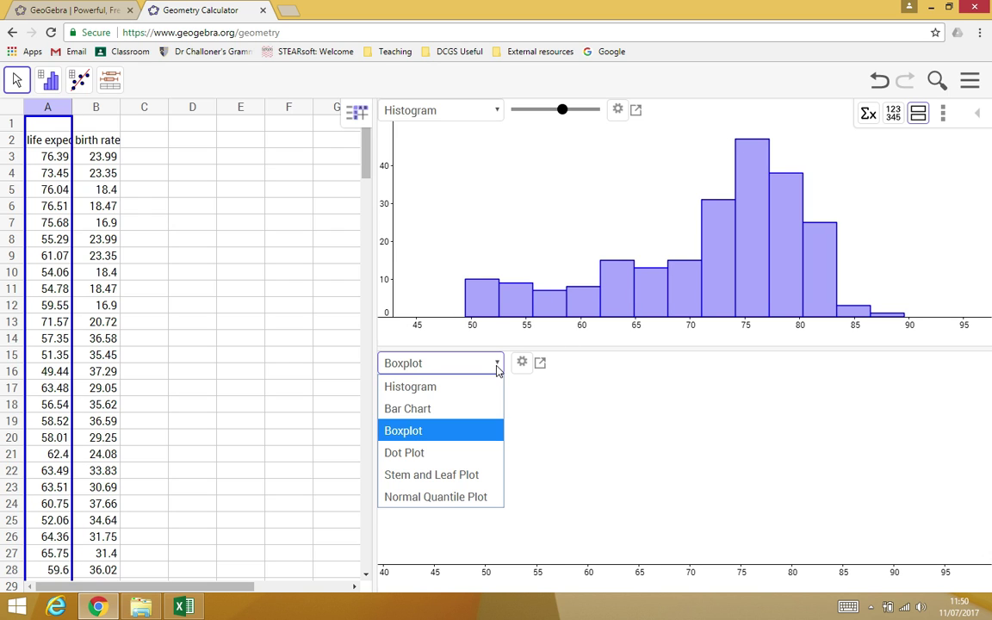
left_click(456, 409)
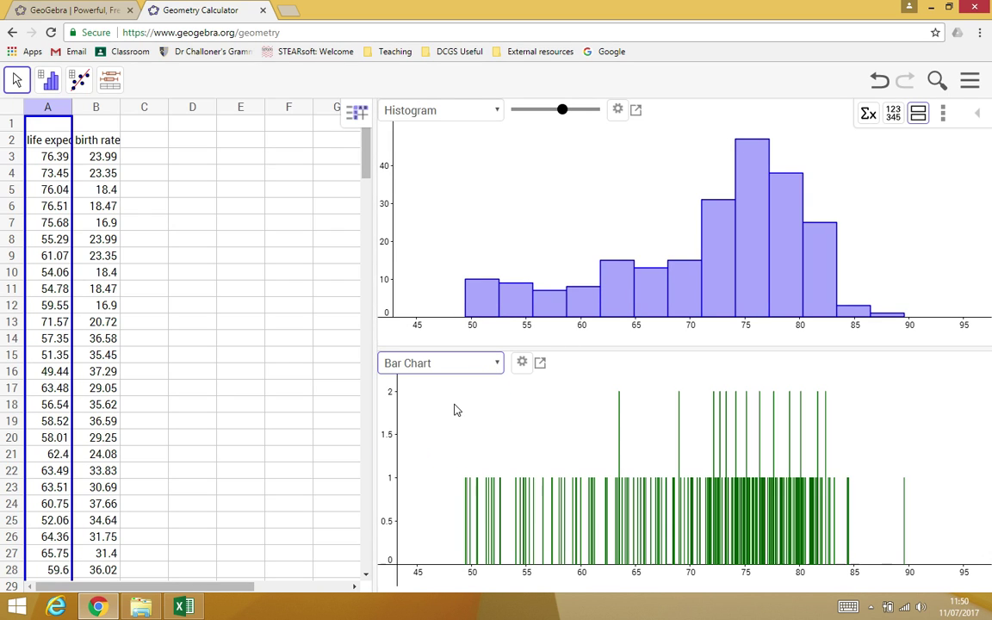
left_click(498, 366)
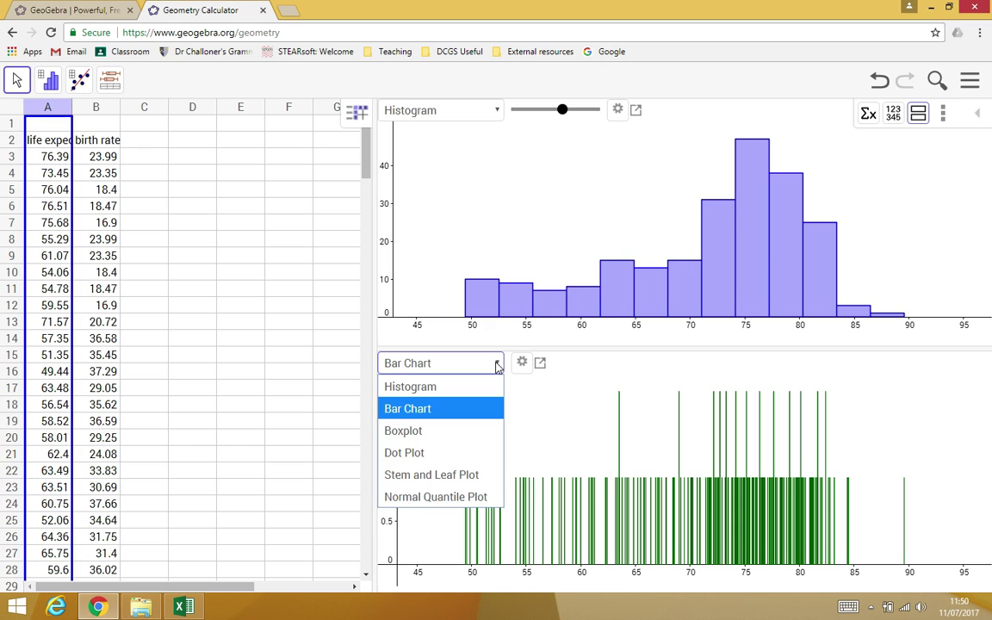
left_click(442, 431)
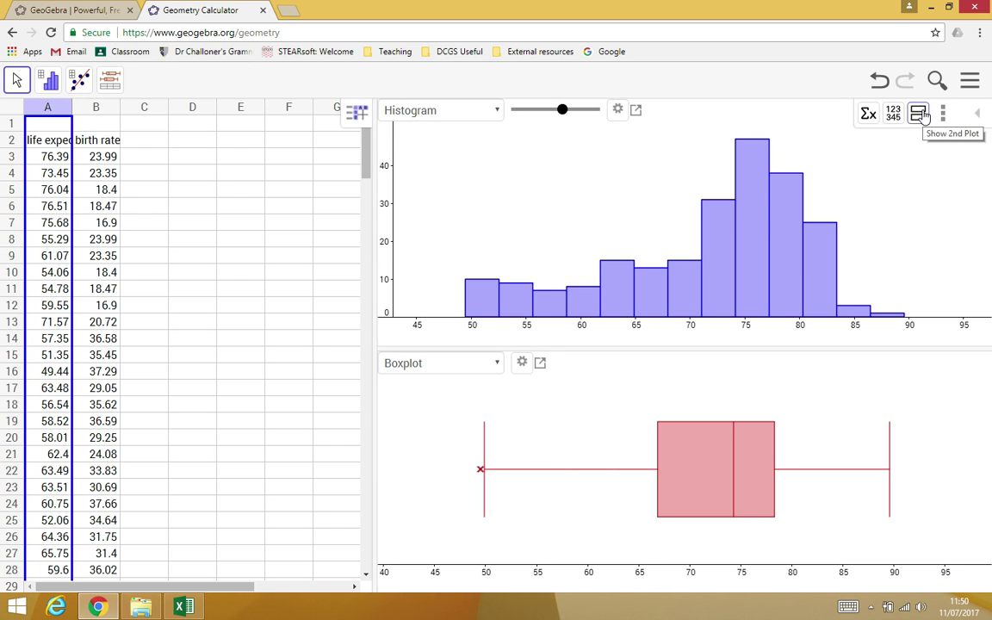
Hide the second plot and switch the single life expectancy chart from histogram to boxplot
left_click(919, 114)
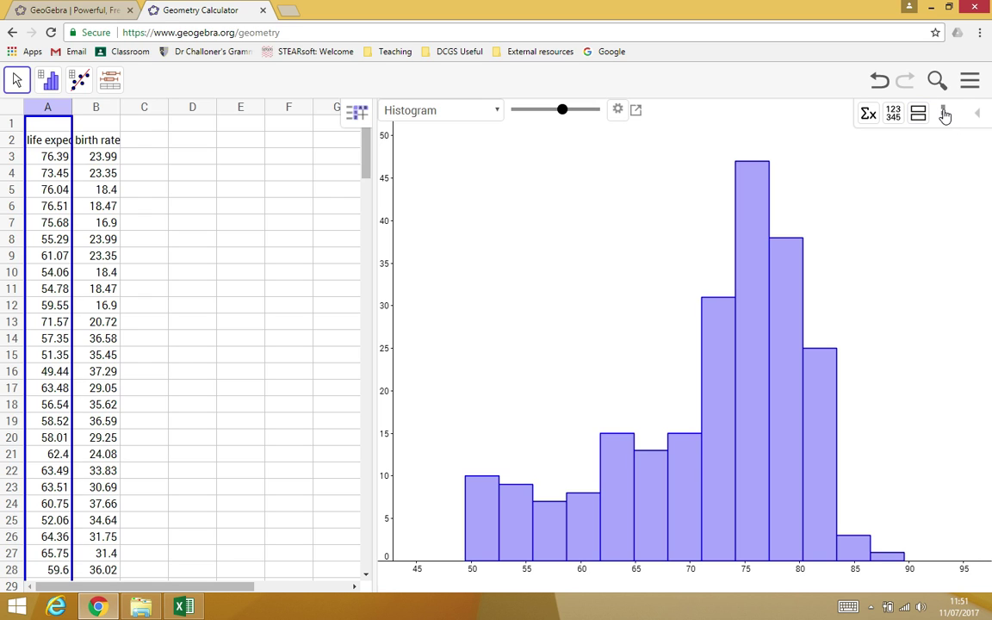
left_click(944, 113)
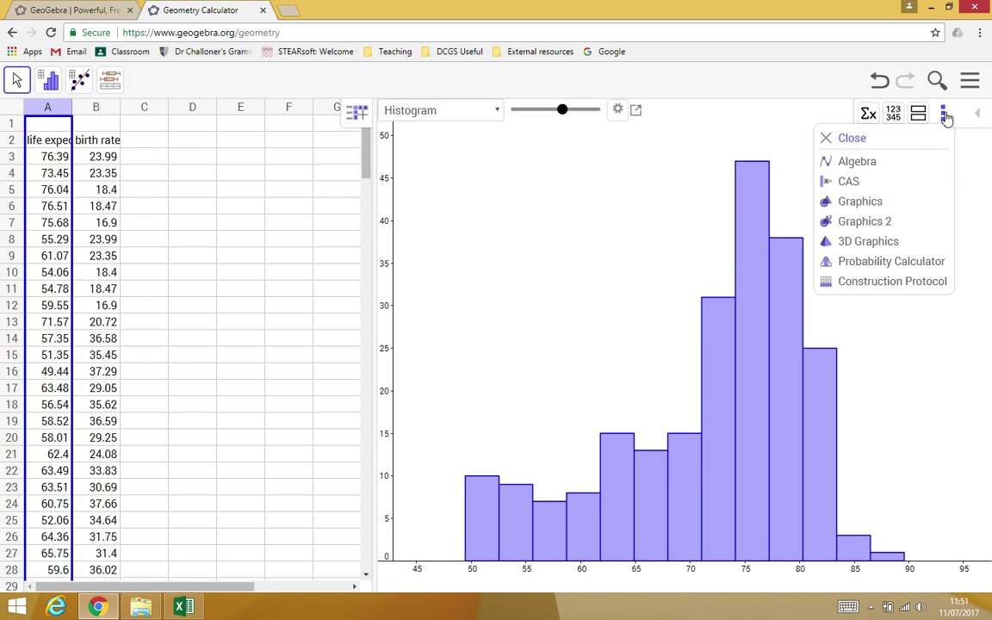
left_click(945, 115)
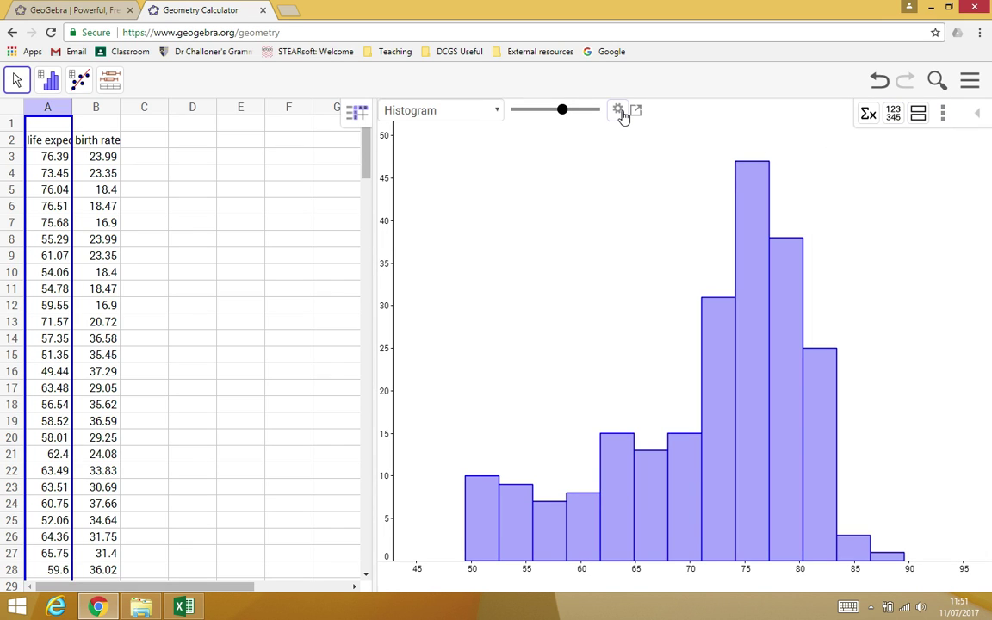
left_click(496, 113)
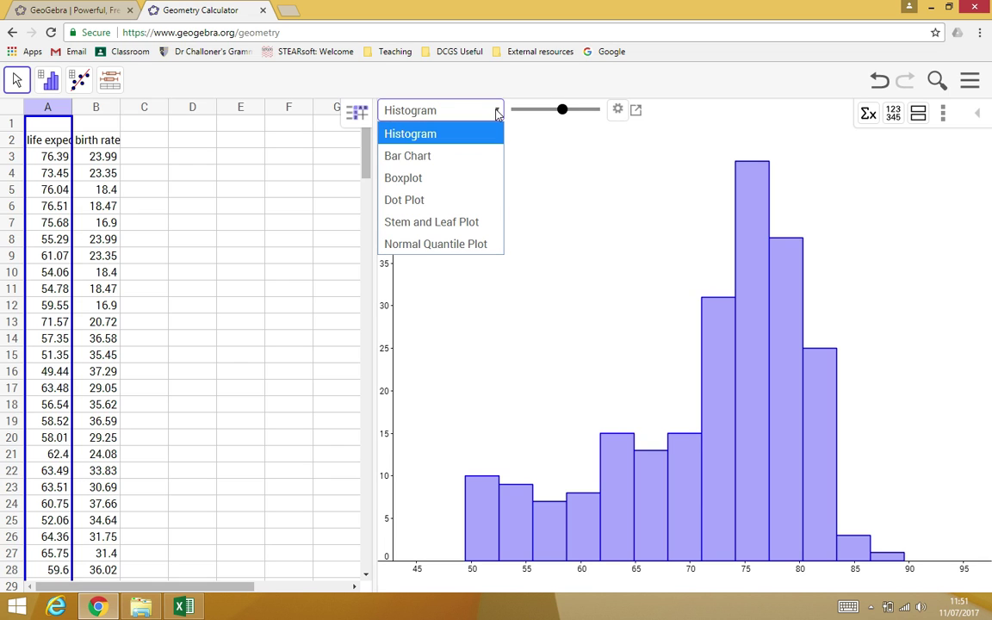
left_click(431, 183)
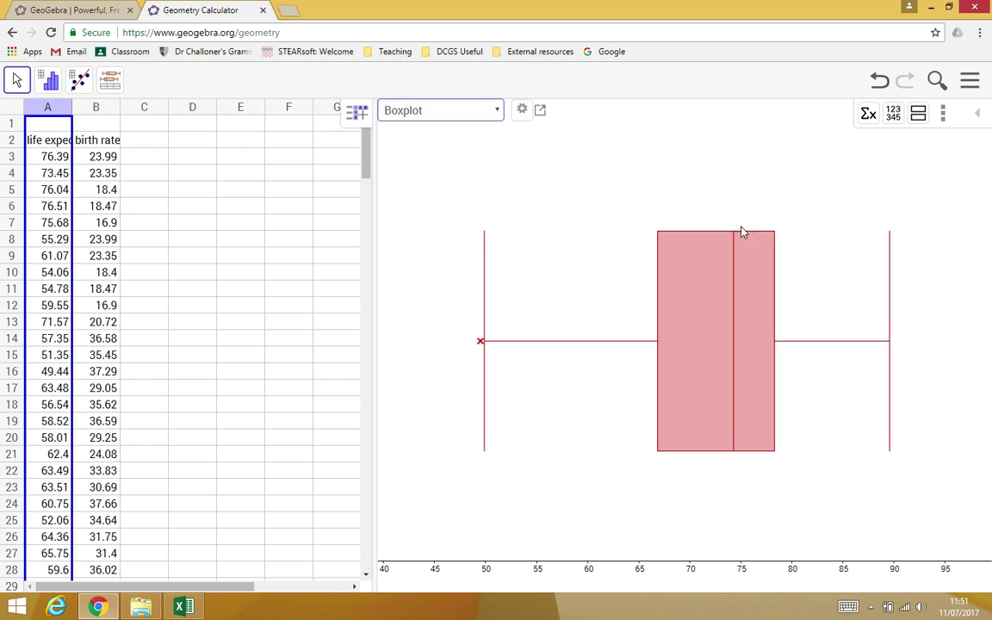
Uncheck Show Outliers in the boxplot options so the lower whisker reaches about 49.5
left_click(523, 114)
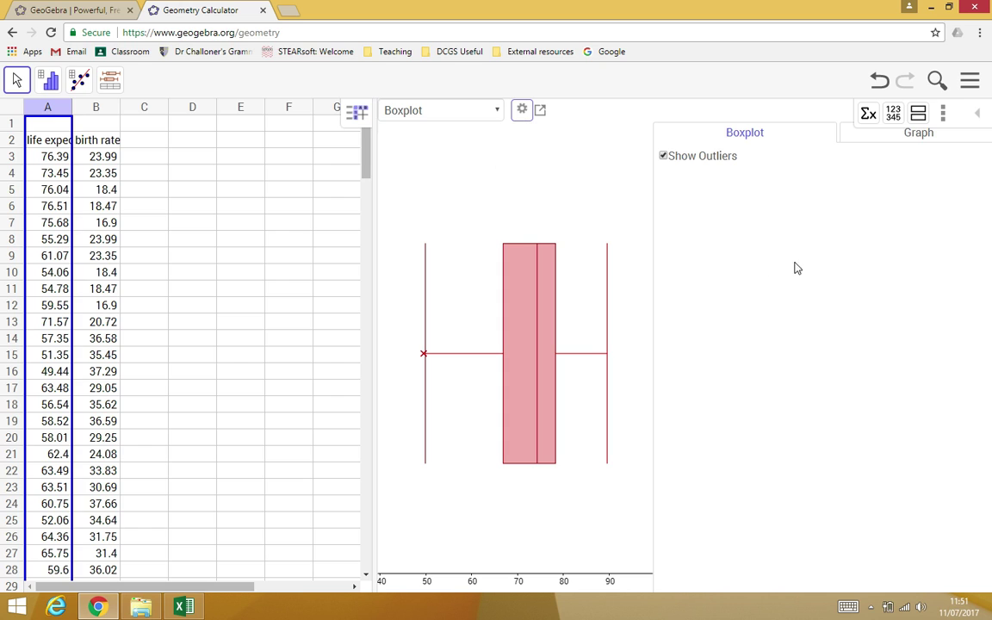
left_click(664, 157)
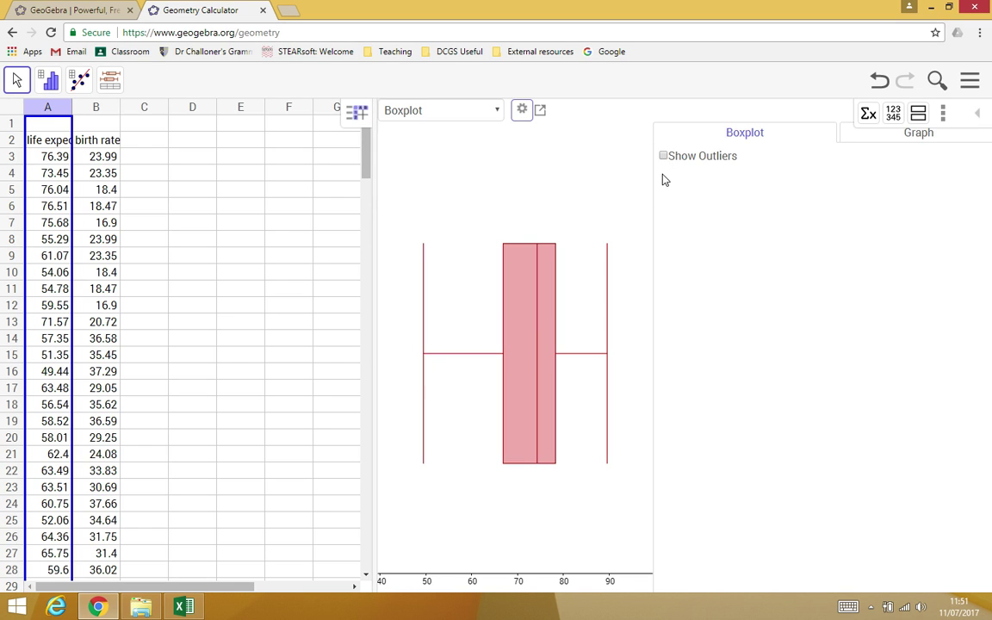
left_click(664, 158)
left_click(664, 158)
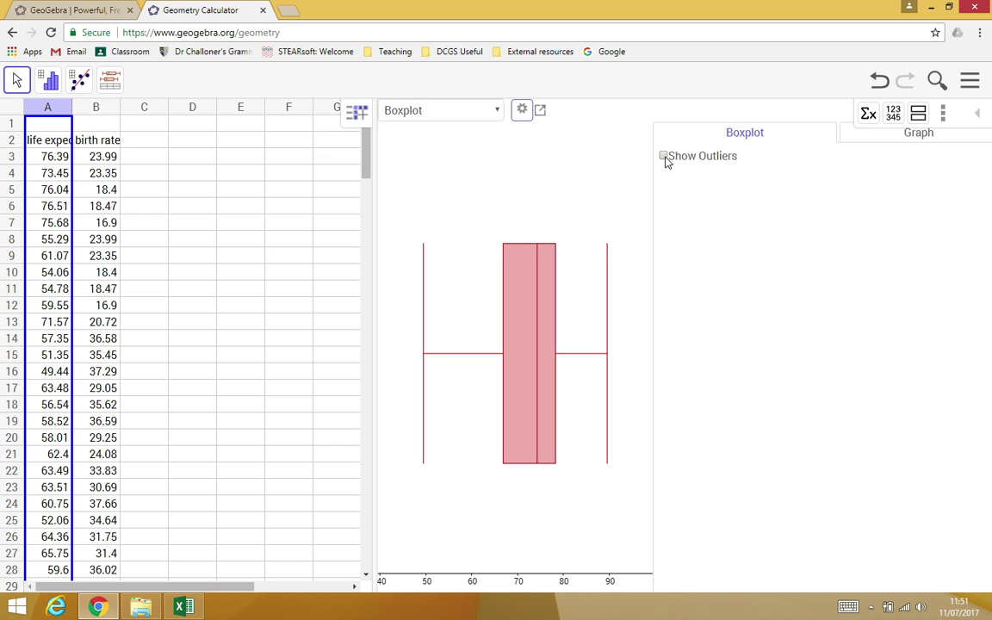
left_click(523, 112)
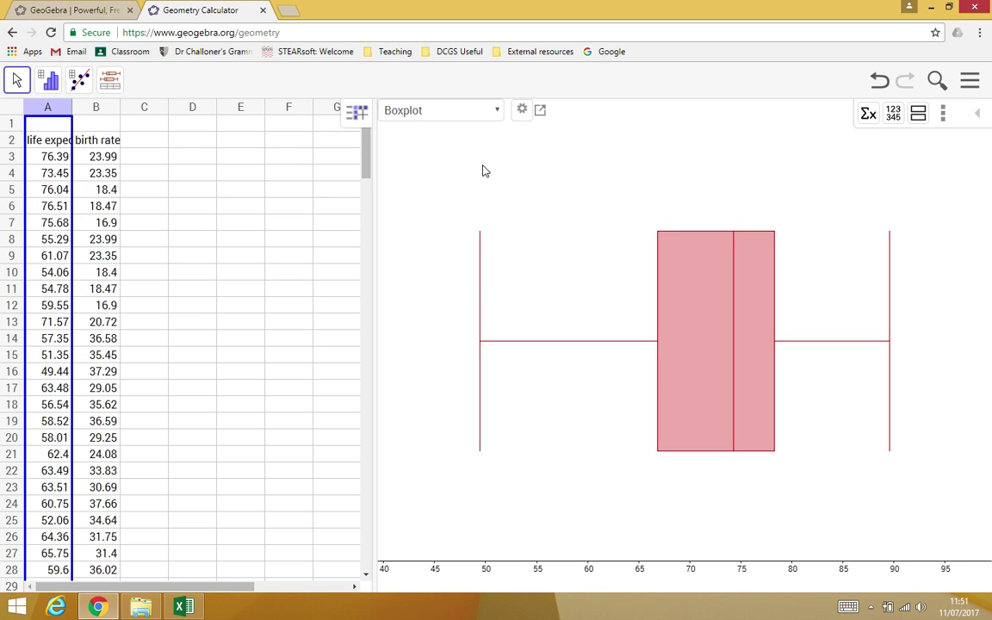
left_click(498, 112)
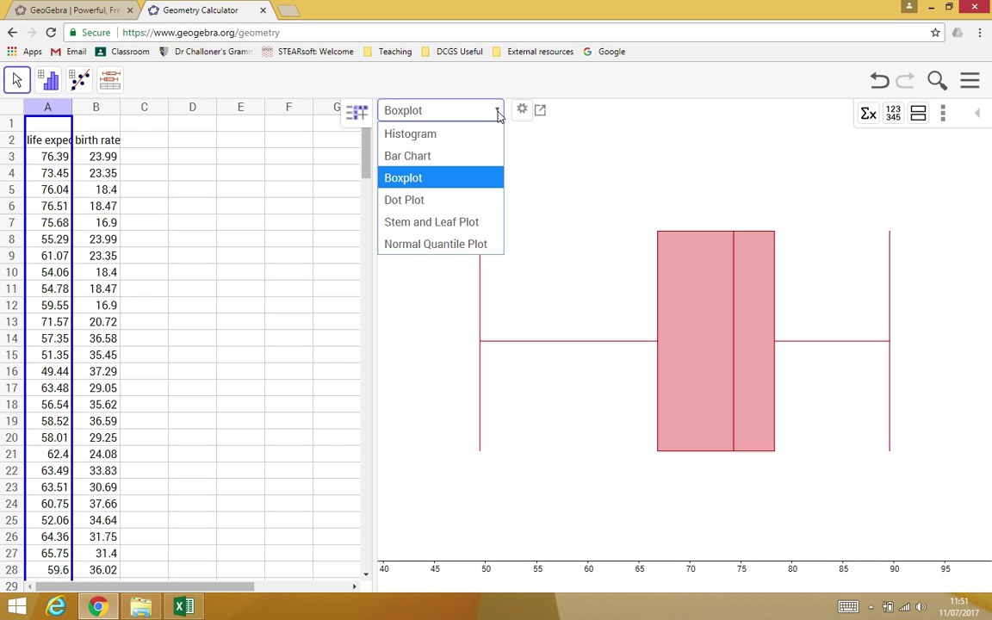
Show a stem-and-leaf plot, try split stems 49–85 with -1, then restore stems 5–9
left_click(465, 223)
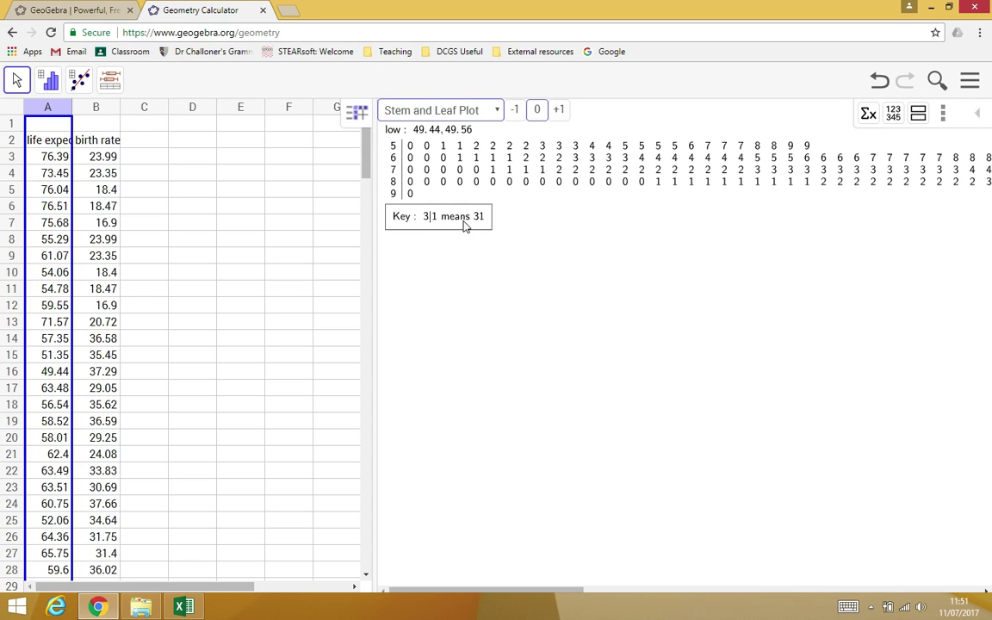
left_click(514, 109)
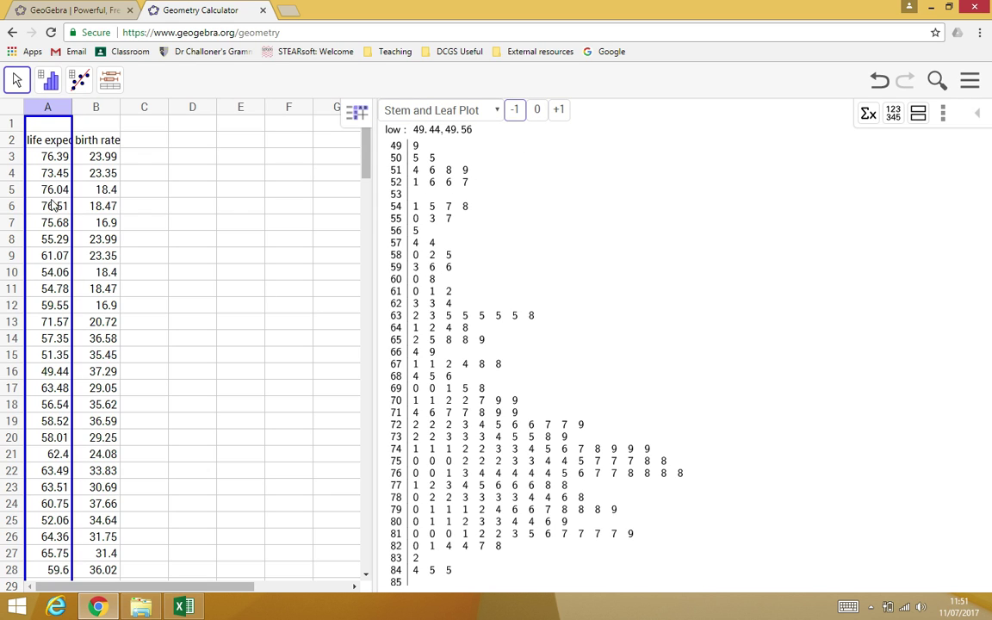
left_click(536, 110)
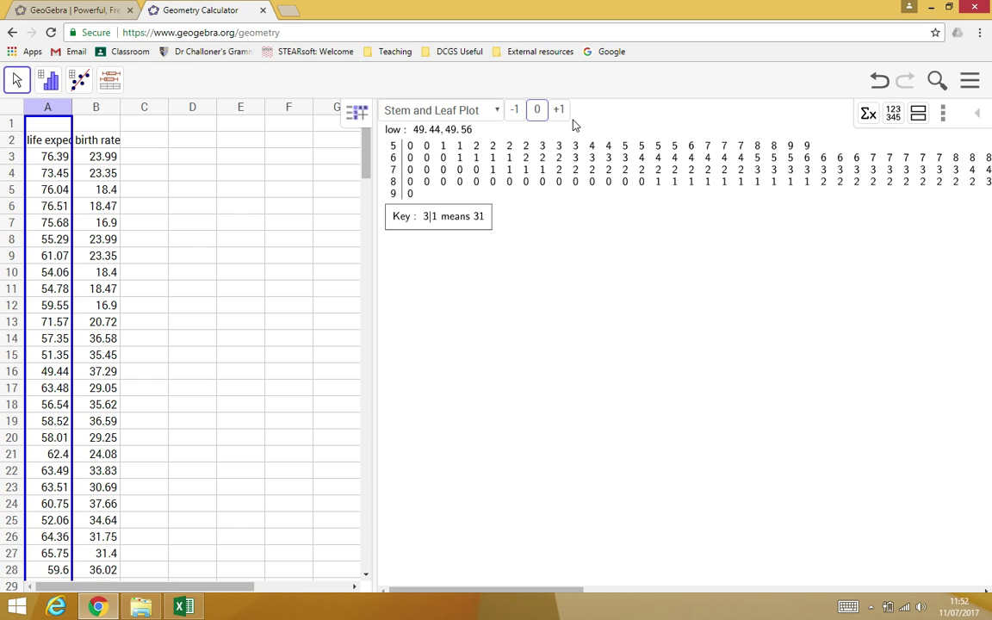
Select the life expectancy and birth rate columns A–B and open the data analysis types list
left_click(183, 174)
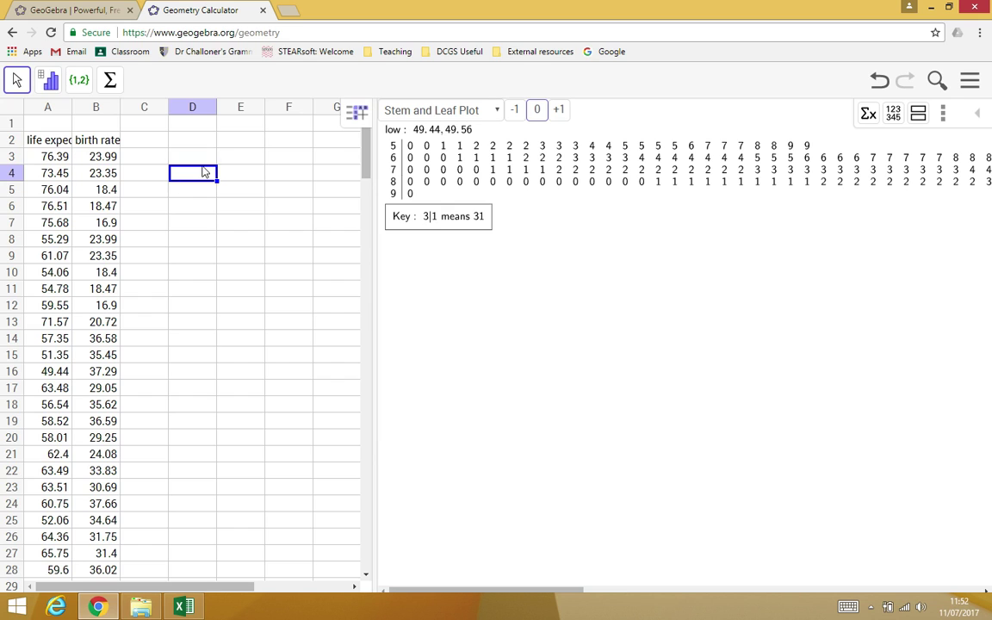
left_click(49, 107)
left_click(49, 80)
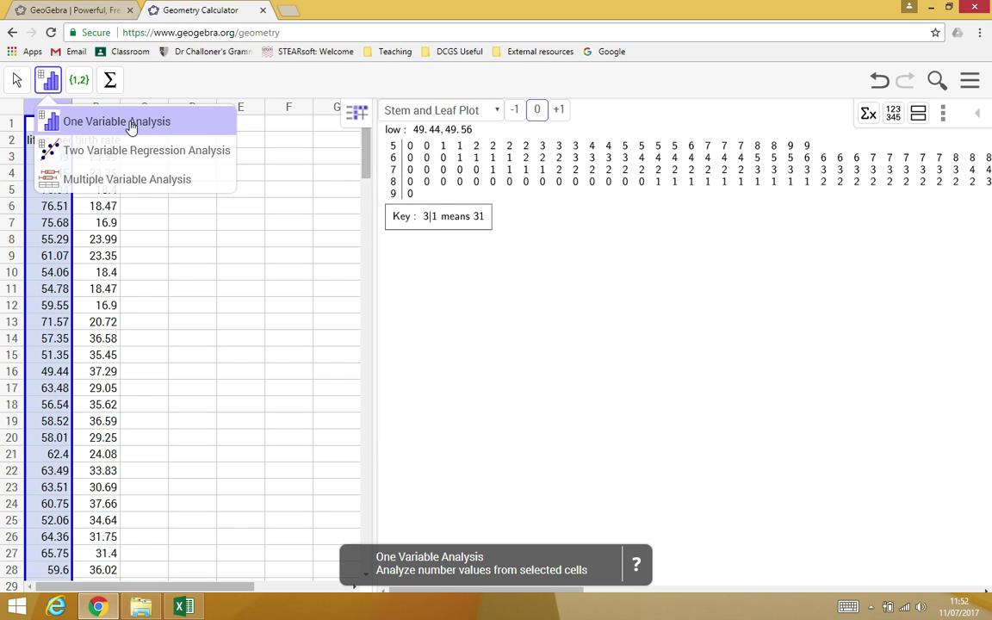
left_click(129, 179)
left_click(172, 226)
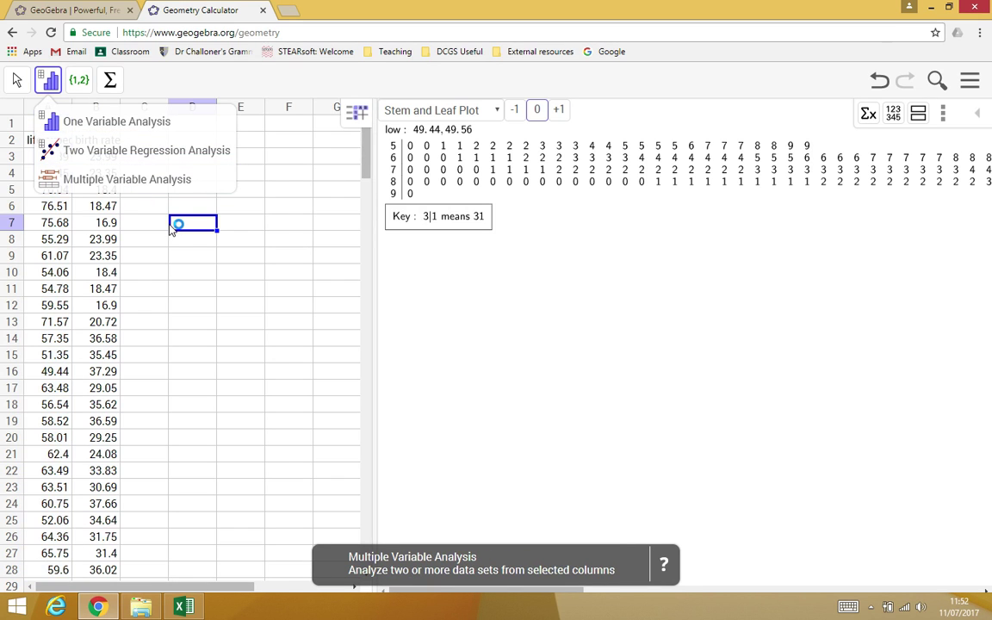
left_click(57, 91)
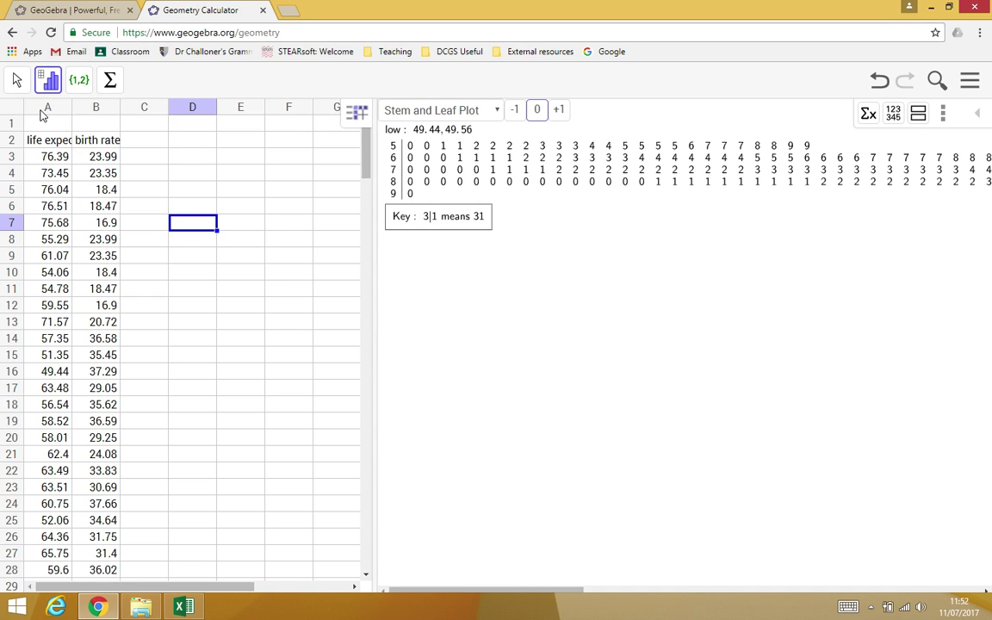
left_click(40, 106)
left_click_drag(80, 107, 95, 110)
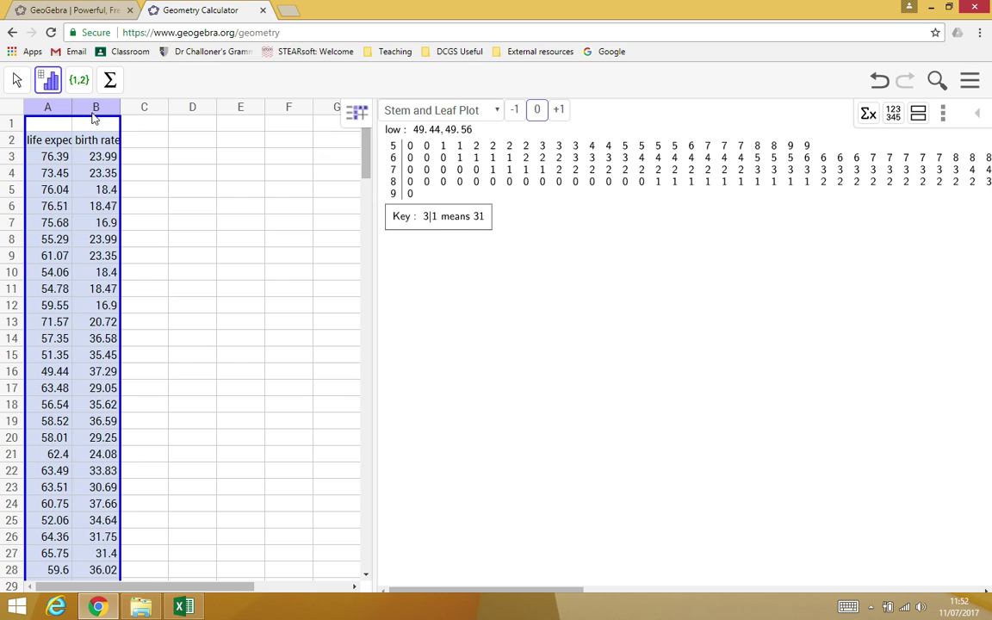
left_click(50, 82)
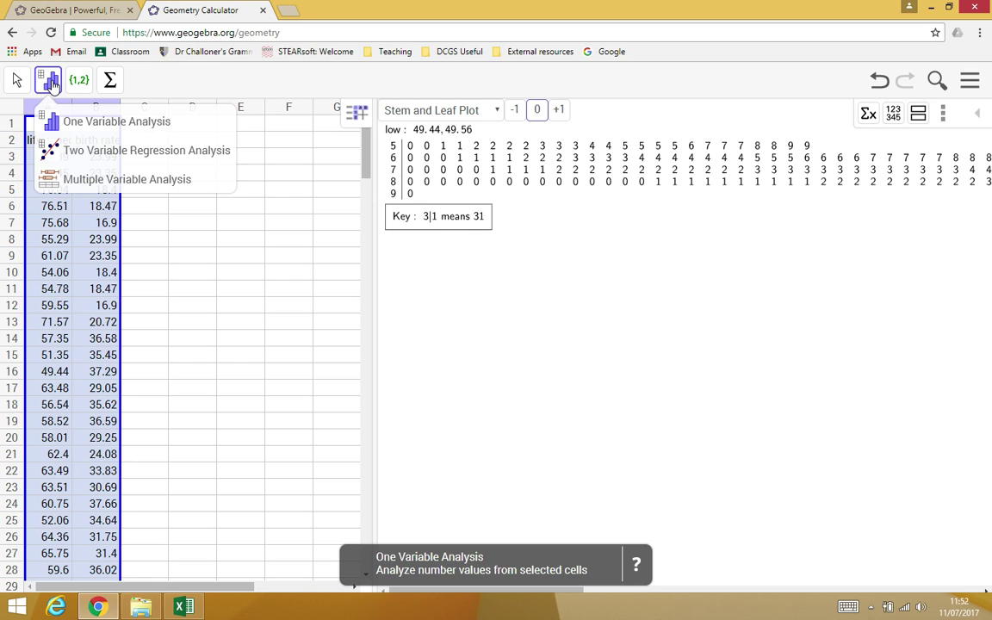
Choose Multiple Variable Analysis for stacked boxplots of Column A and Column B, checking the boxplot settings
left_click(84, 180)
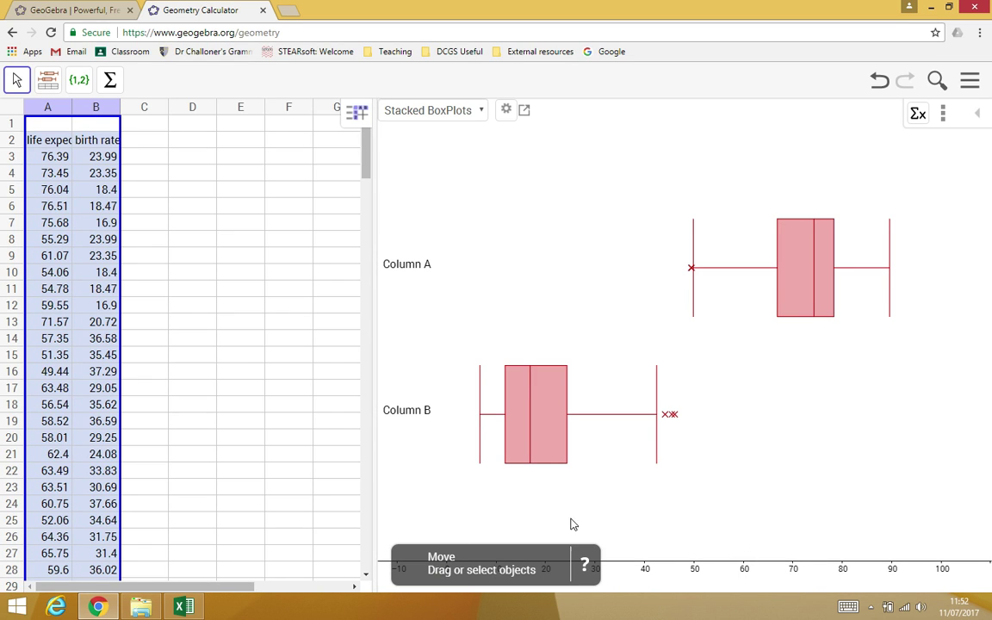
left_click(542, 351)
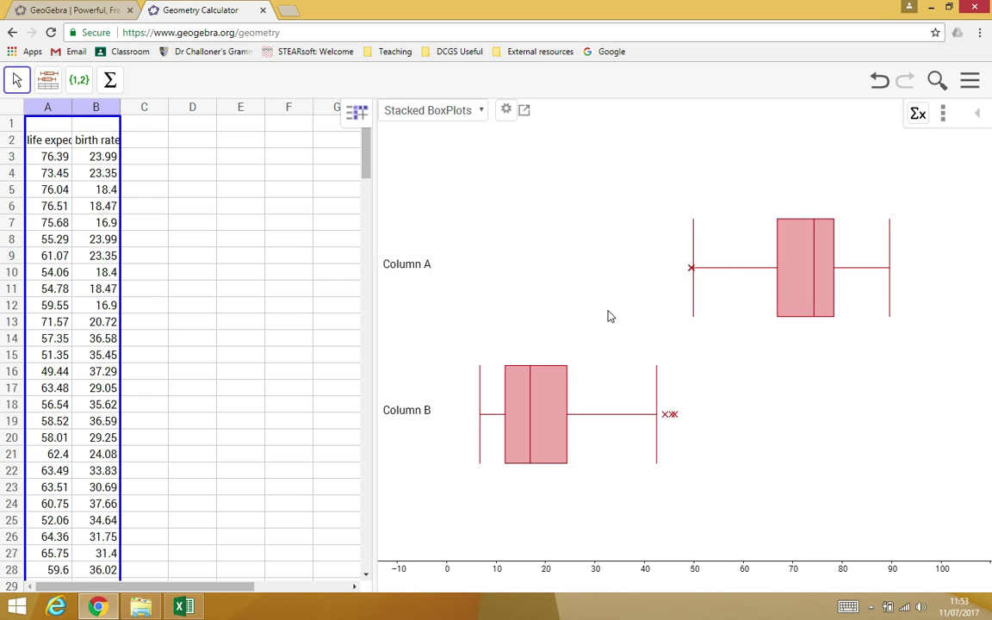
left_click(481, 111)
left_click(483, 111)
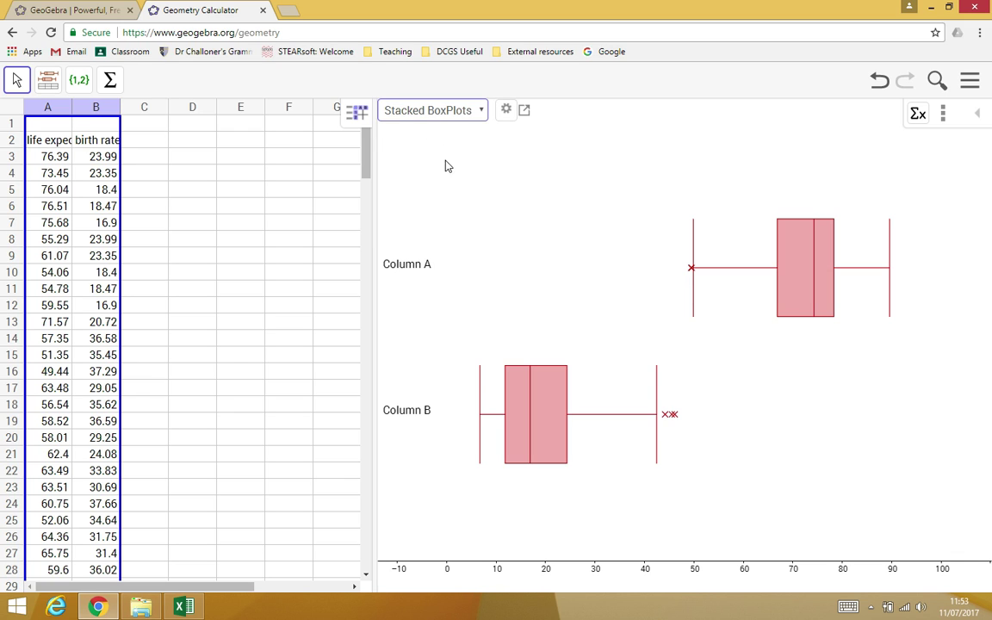
left_click(506, 112)
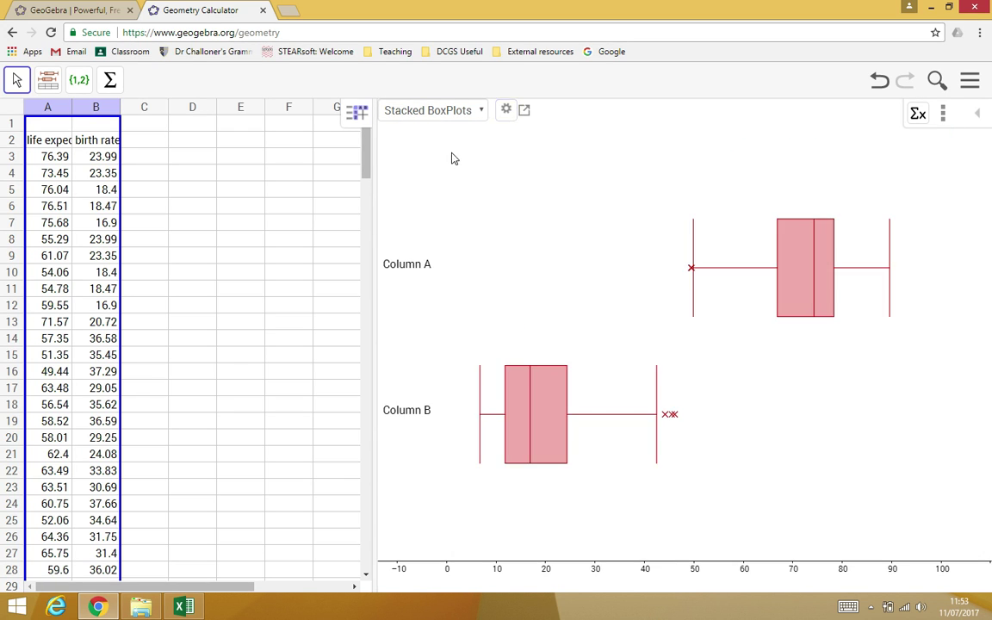
Preview the plot export options and toggle the Σx summary statistics table for both columns
left_click(525, 112)
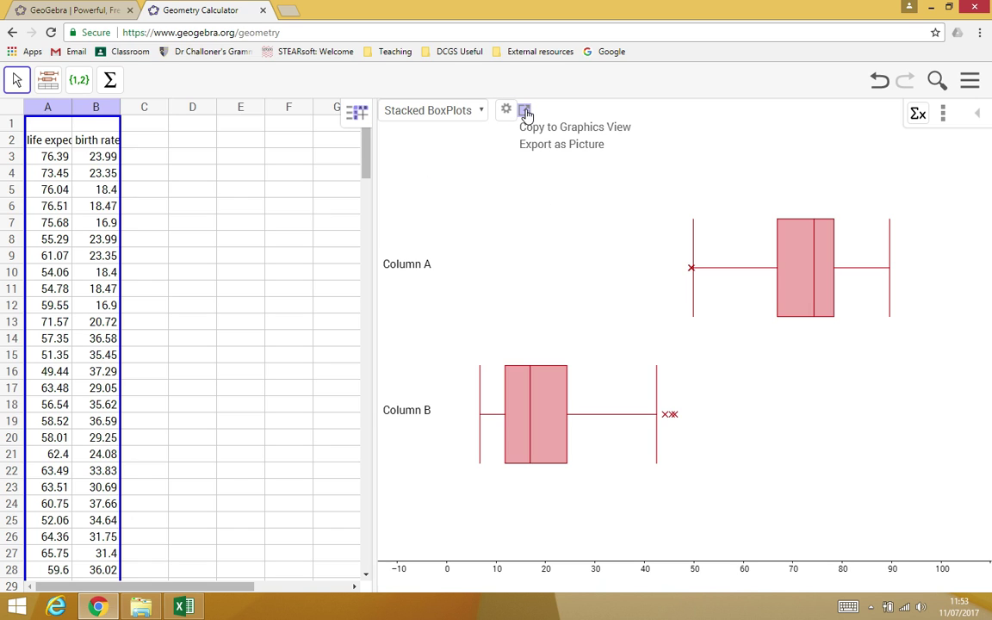
left_click(457, 149)
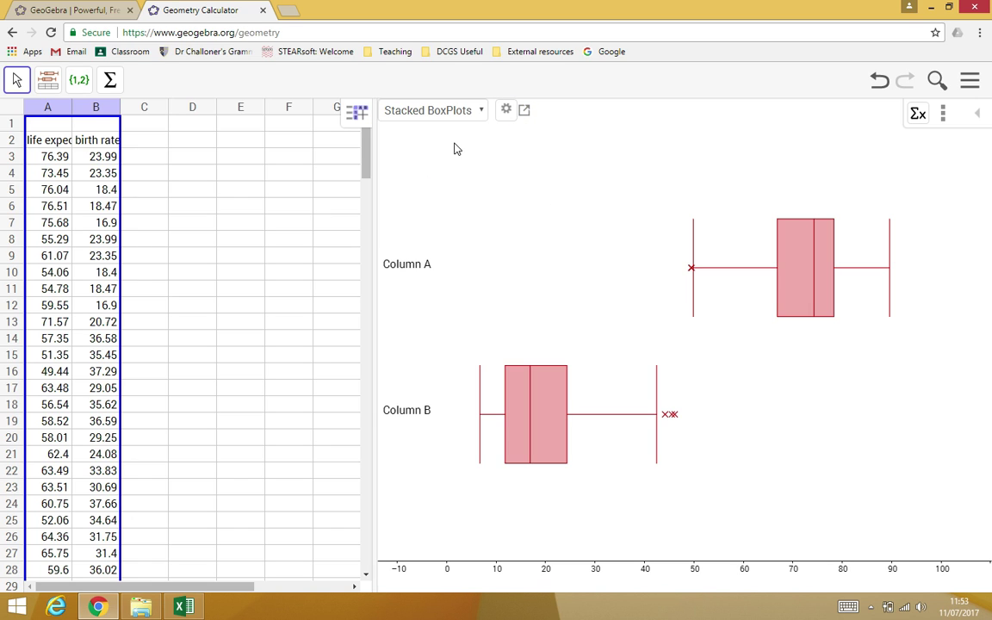
left_click(920, 117)
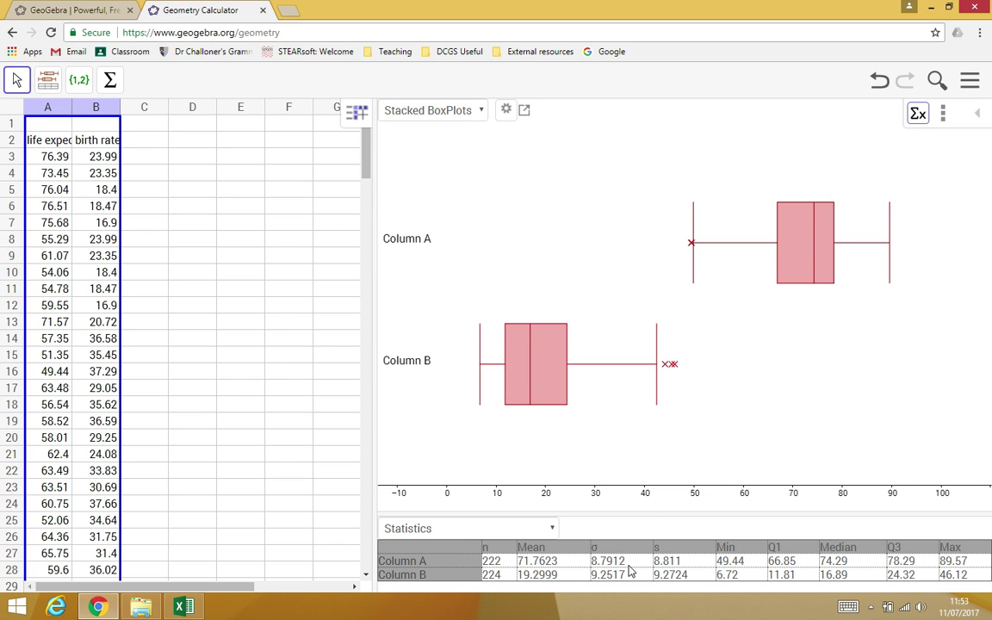
left_click(917, 117)
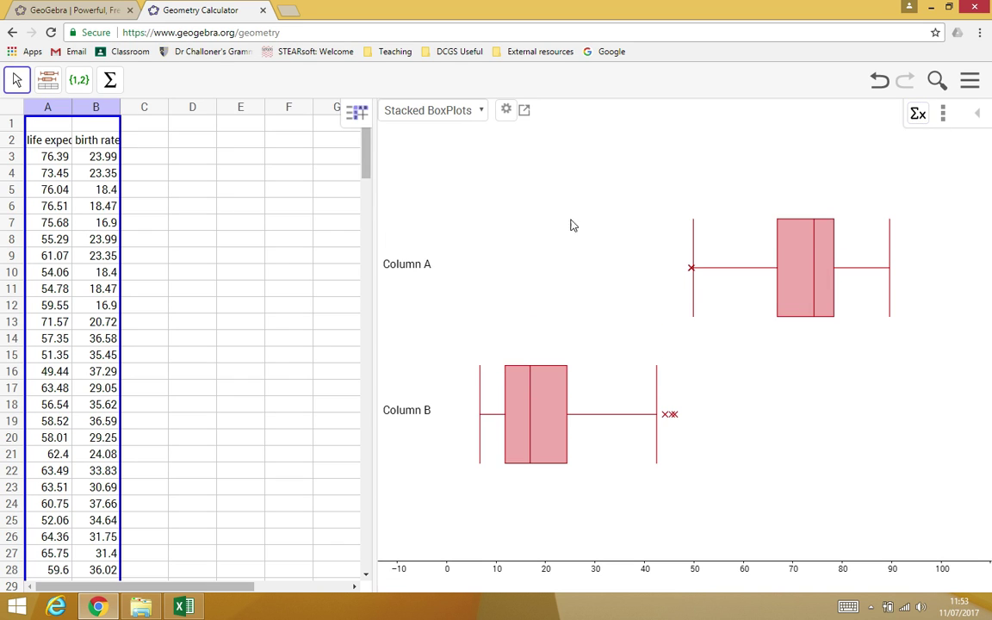
Reselect columns A–B and choose Two Variable Regression Analysis for a birth rate versus life expectancy scatterplot
left_click(222, 232)
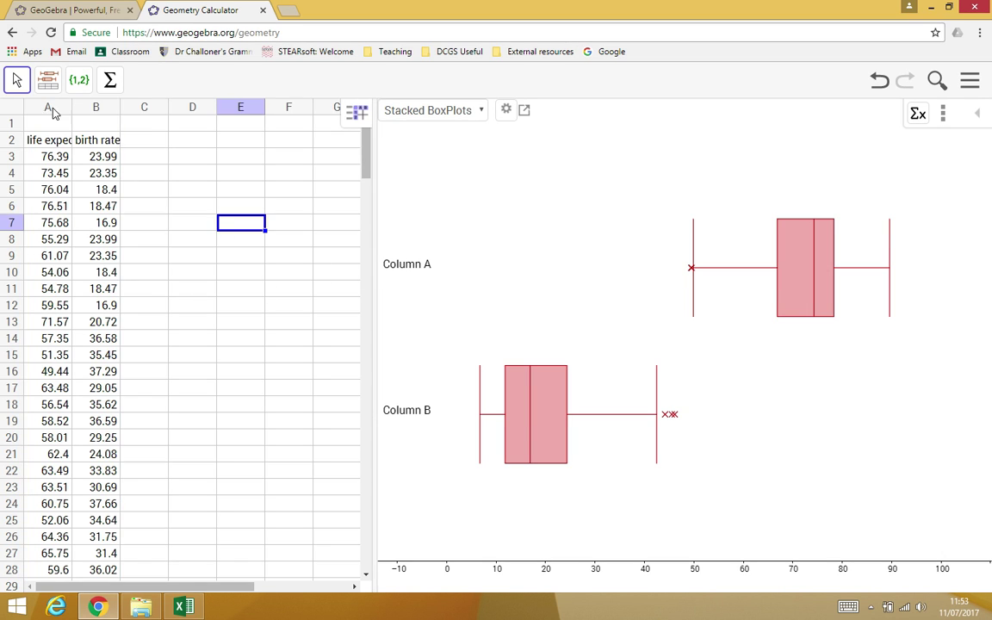
left_click_drag(47, 107, 86, 111)
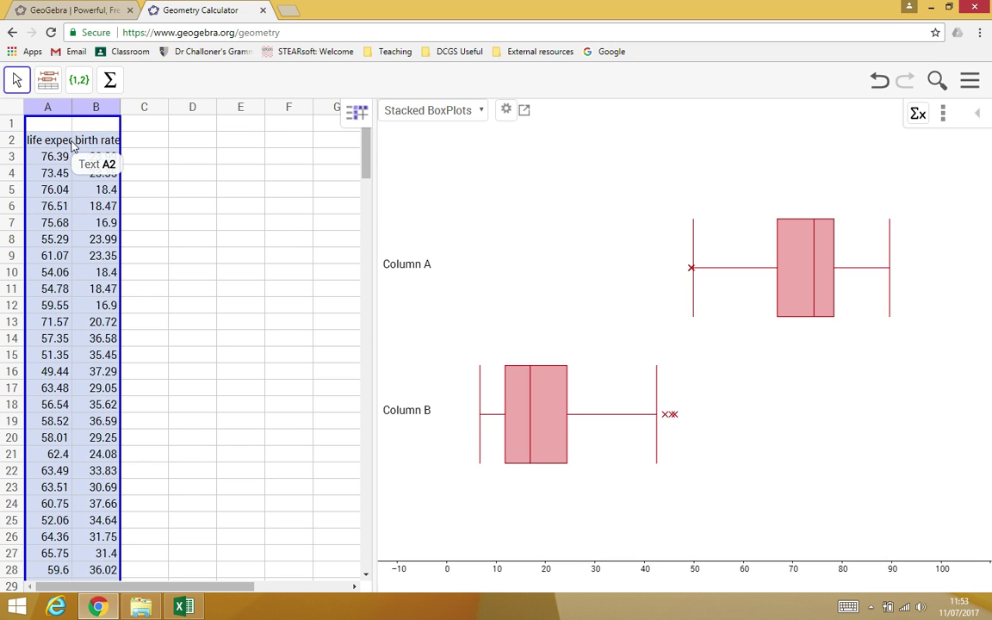
left_click(47, 82)
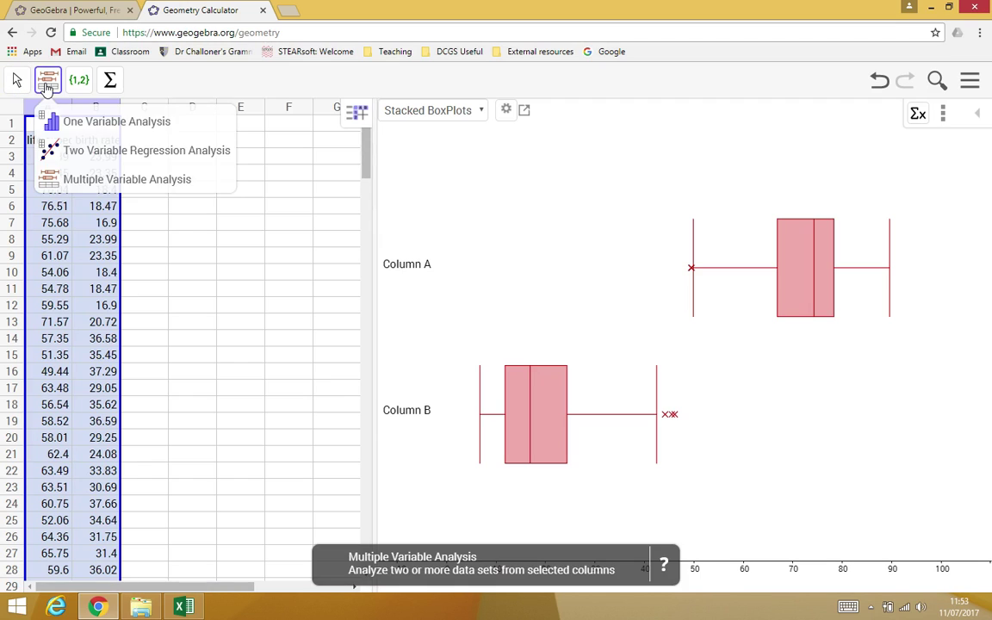
left_click(114, 153)
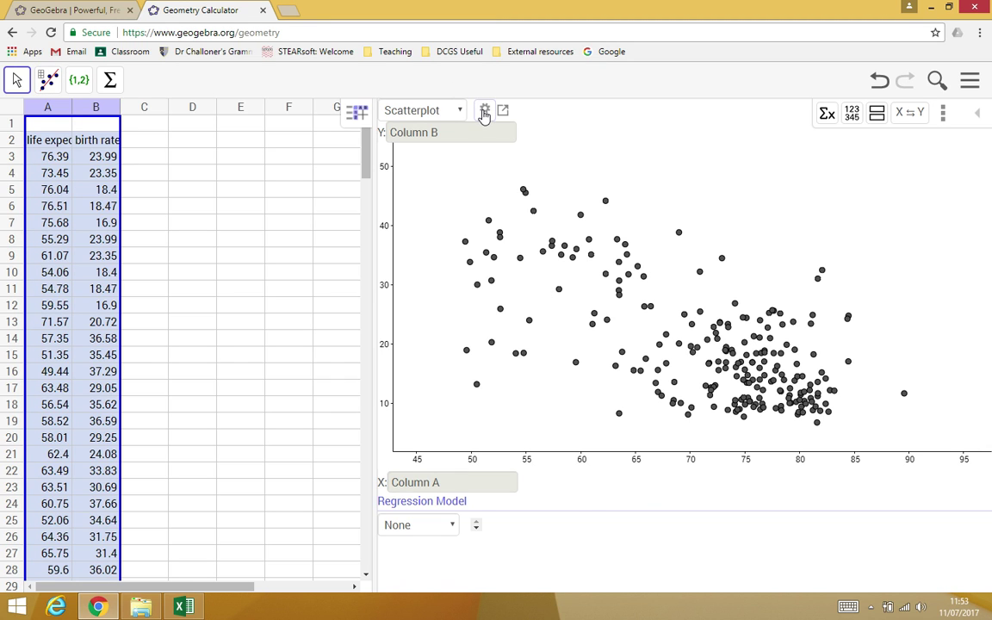
left_click(485, 112)
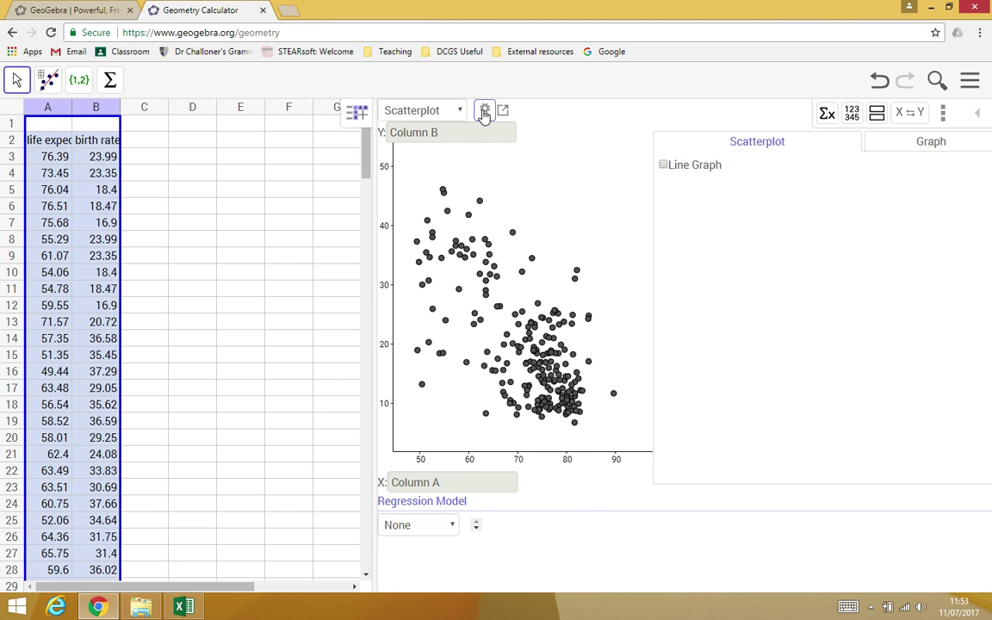
left_click(664, 165)
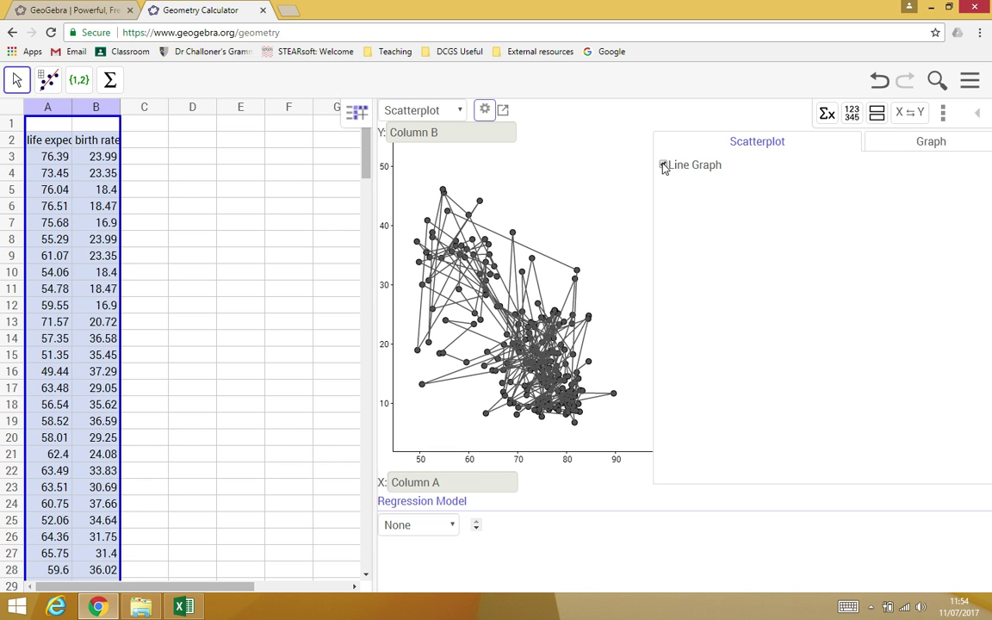
left_click(664, 165)
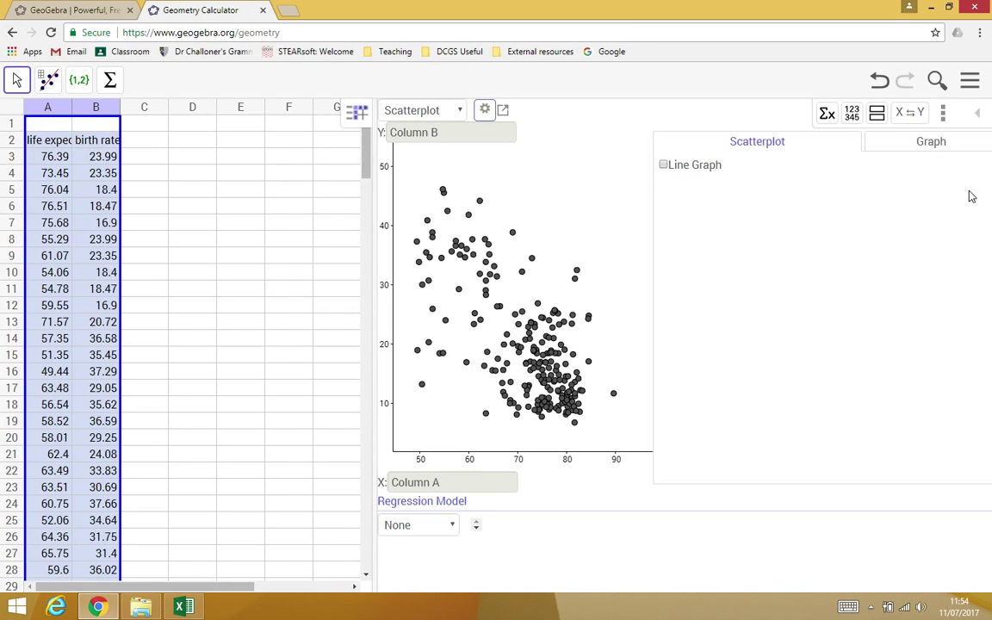
left_click(927, 147)
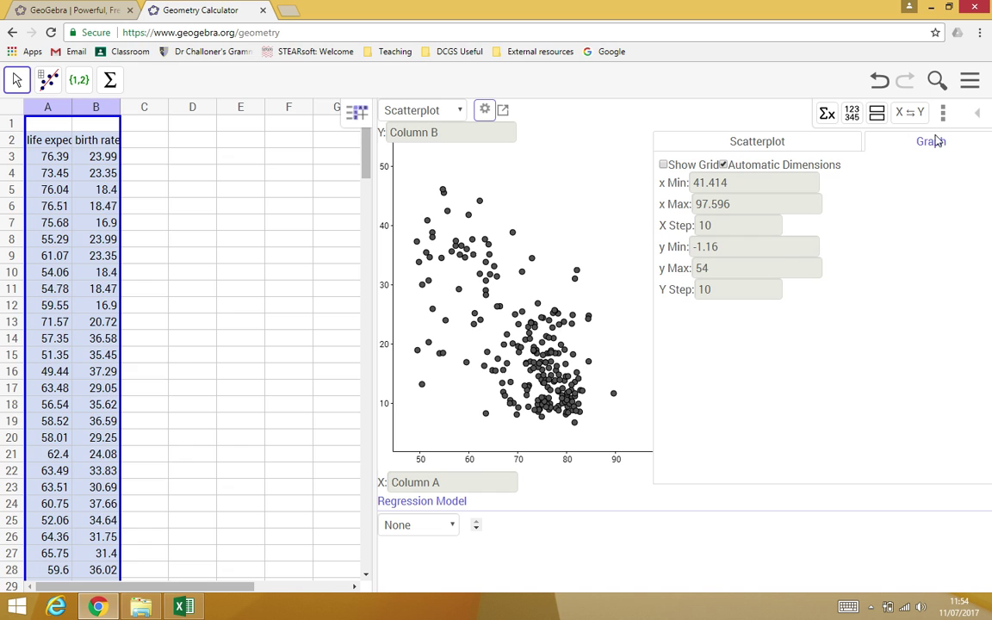
left_click(768, 149)
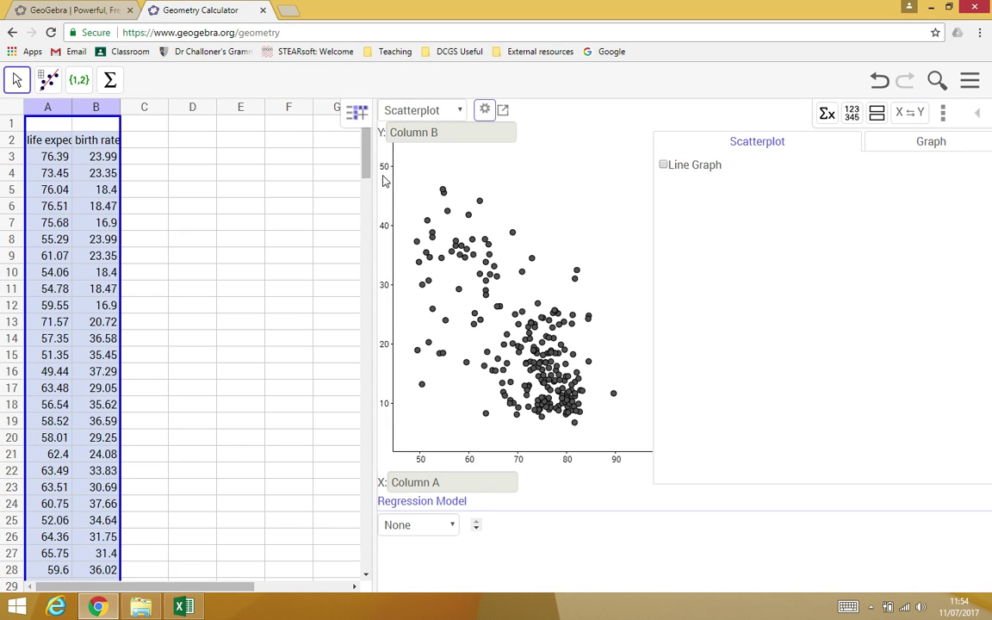
left_click(485, 110)
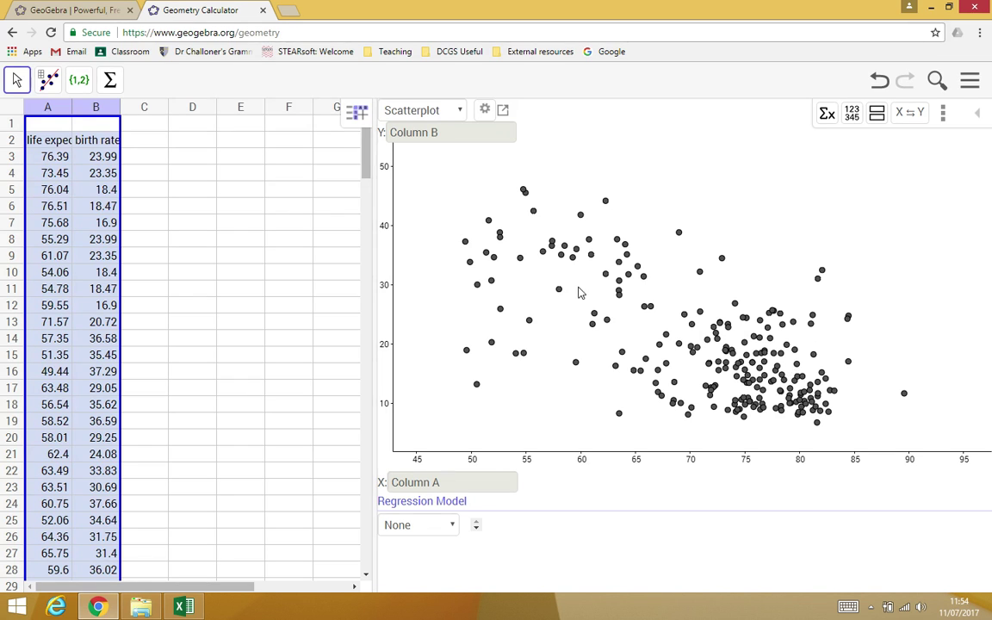
left_click(459, 112)
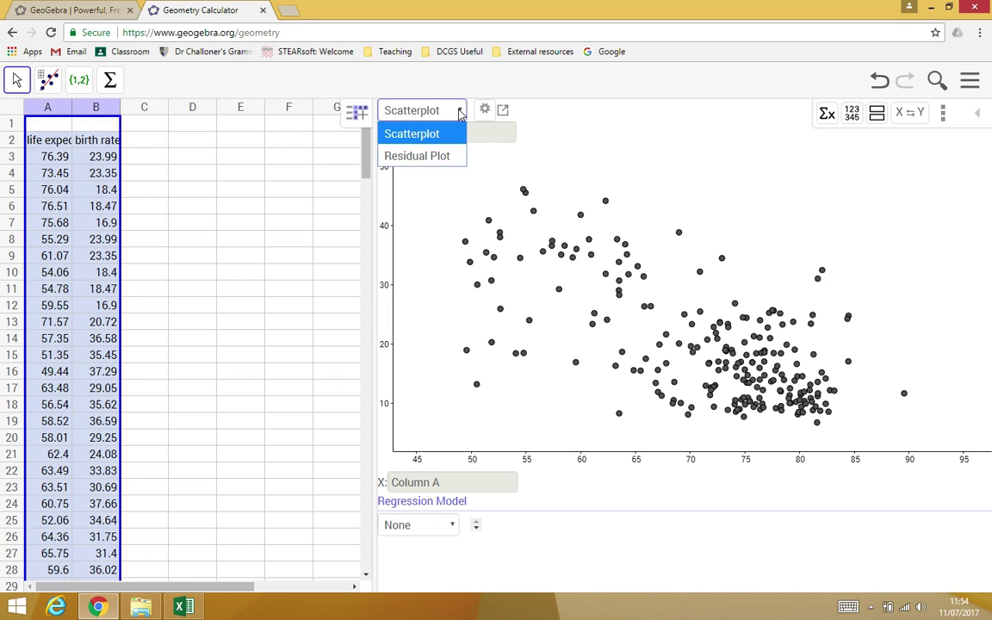
left_click(455, 108)
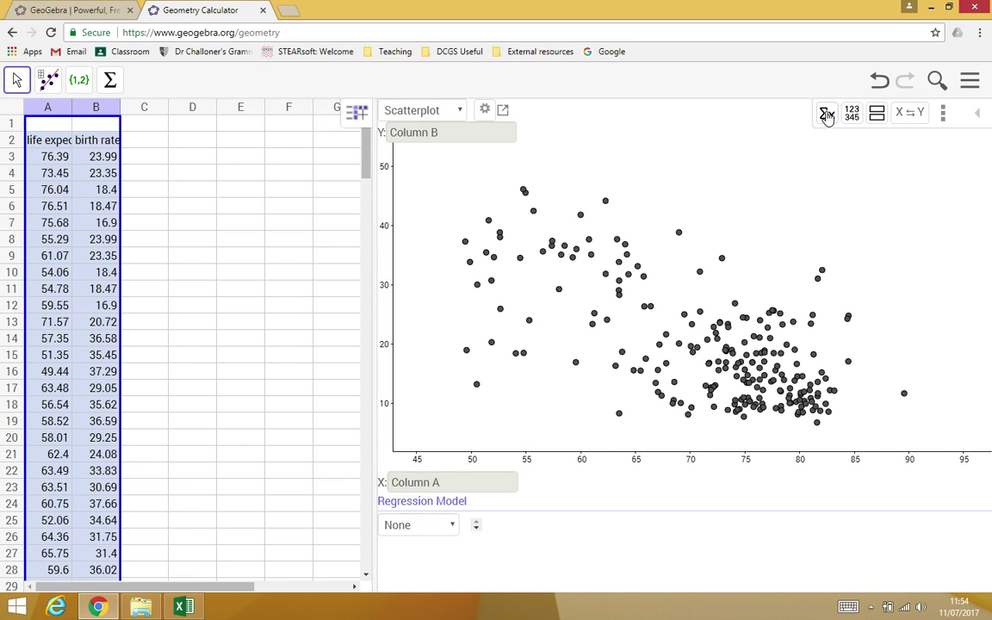
left_click(826, 113)
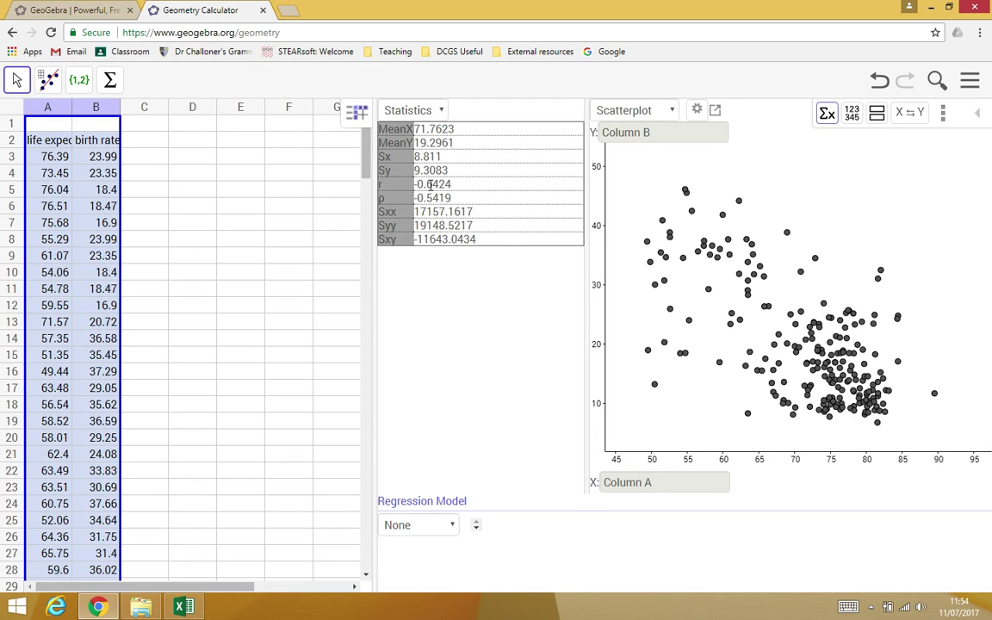
left_click(442, 111)
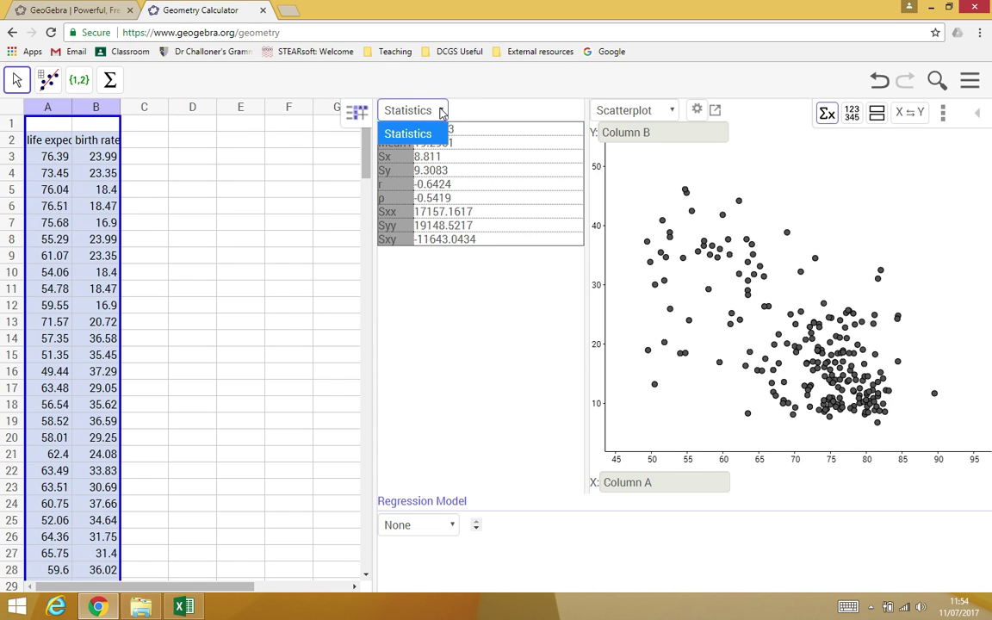
left_click(469, 107)
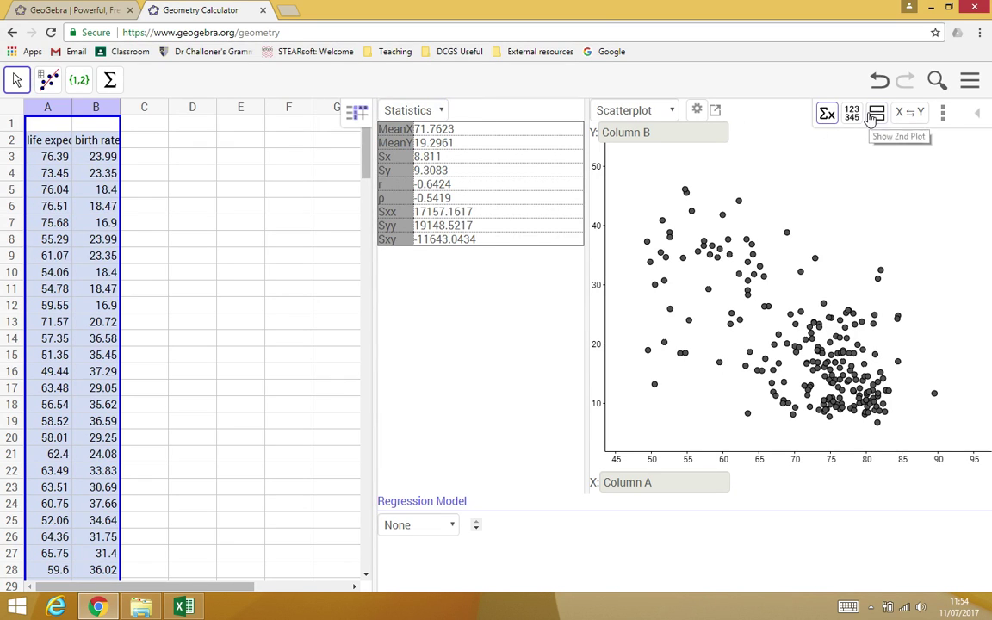
left_click(826, 114)
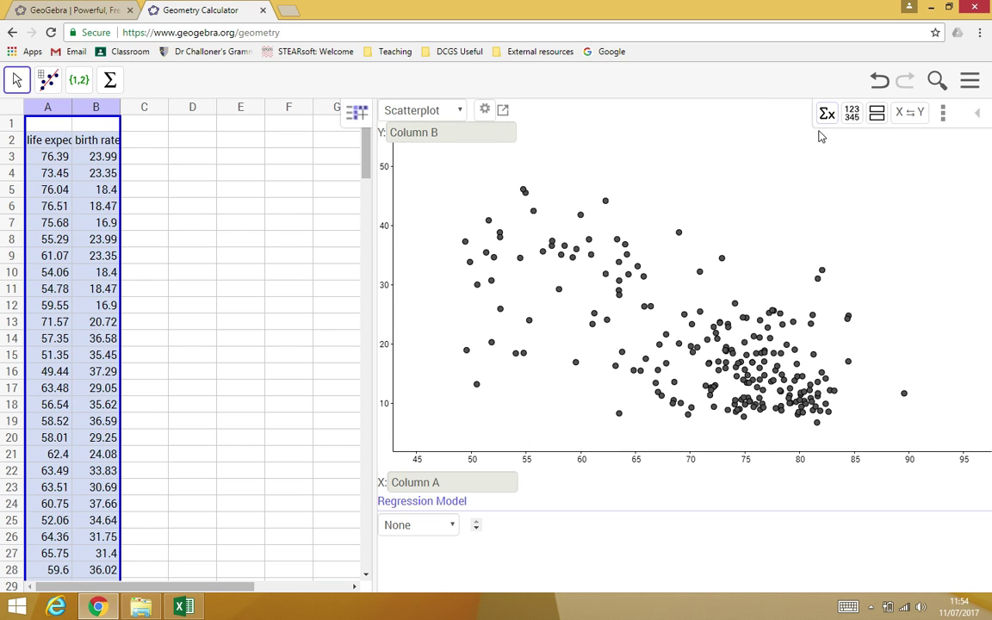
left_click(827, 120)
left_click(828, 121)
left_click(912, 114)
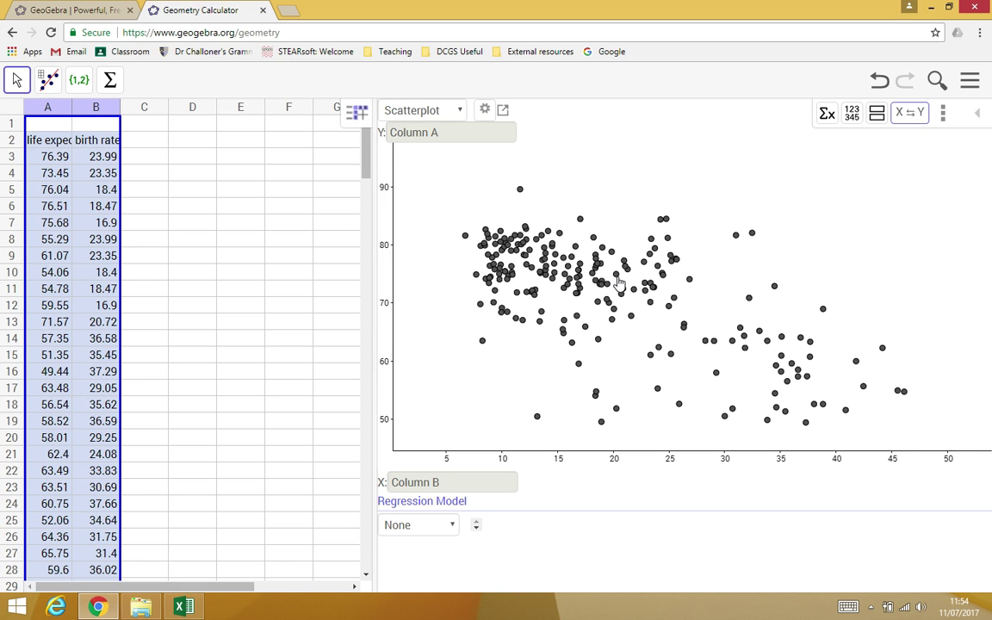
key("ctrl+z")
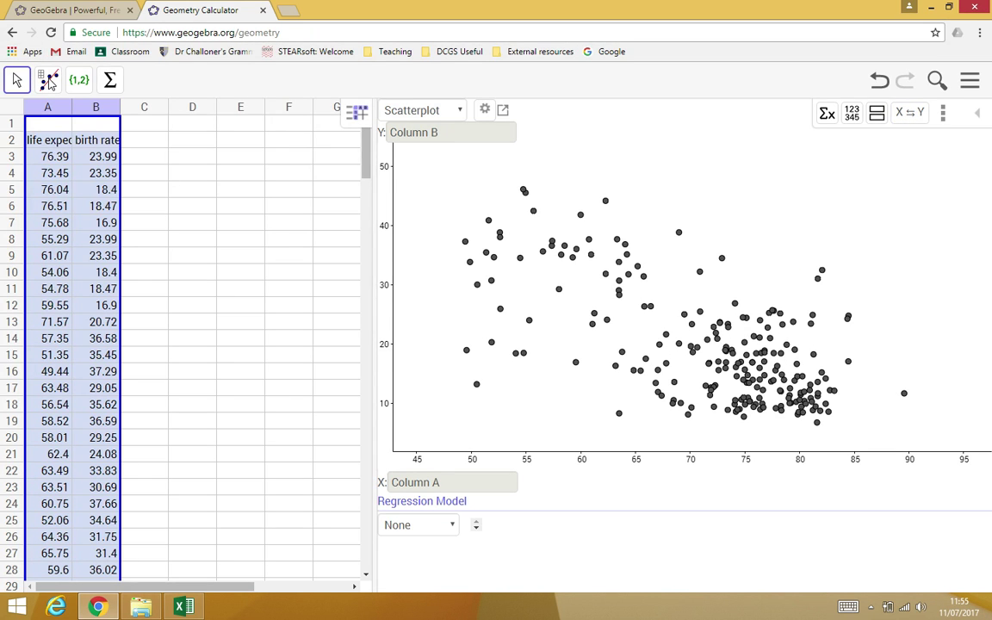